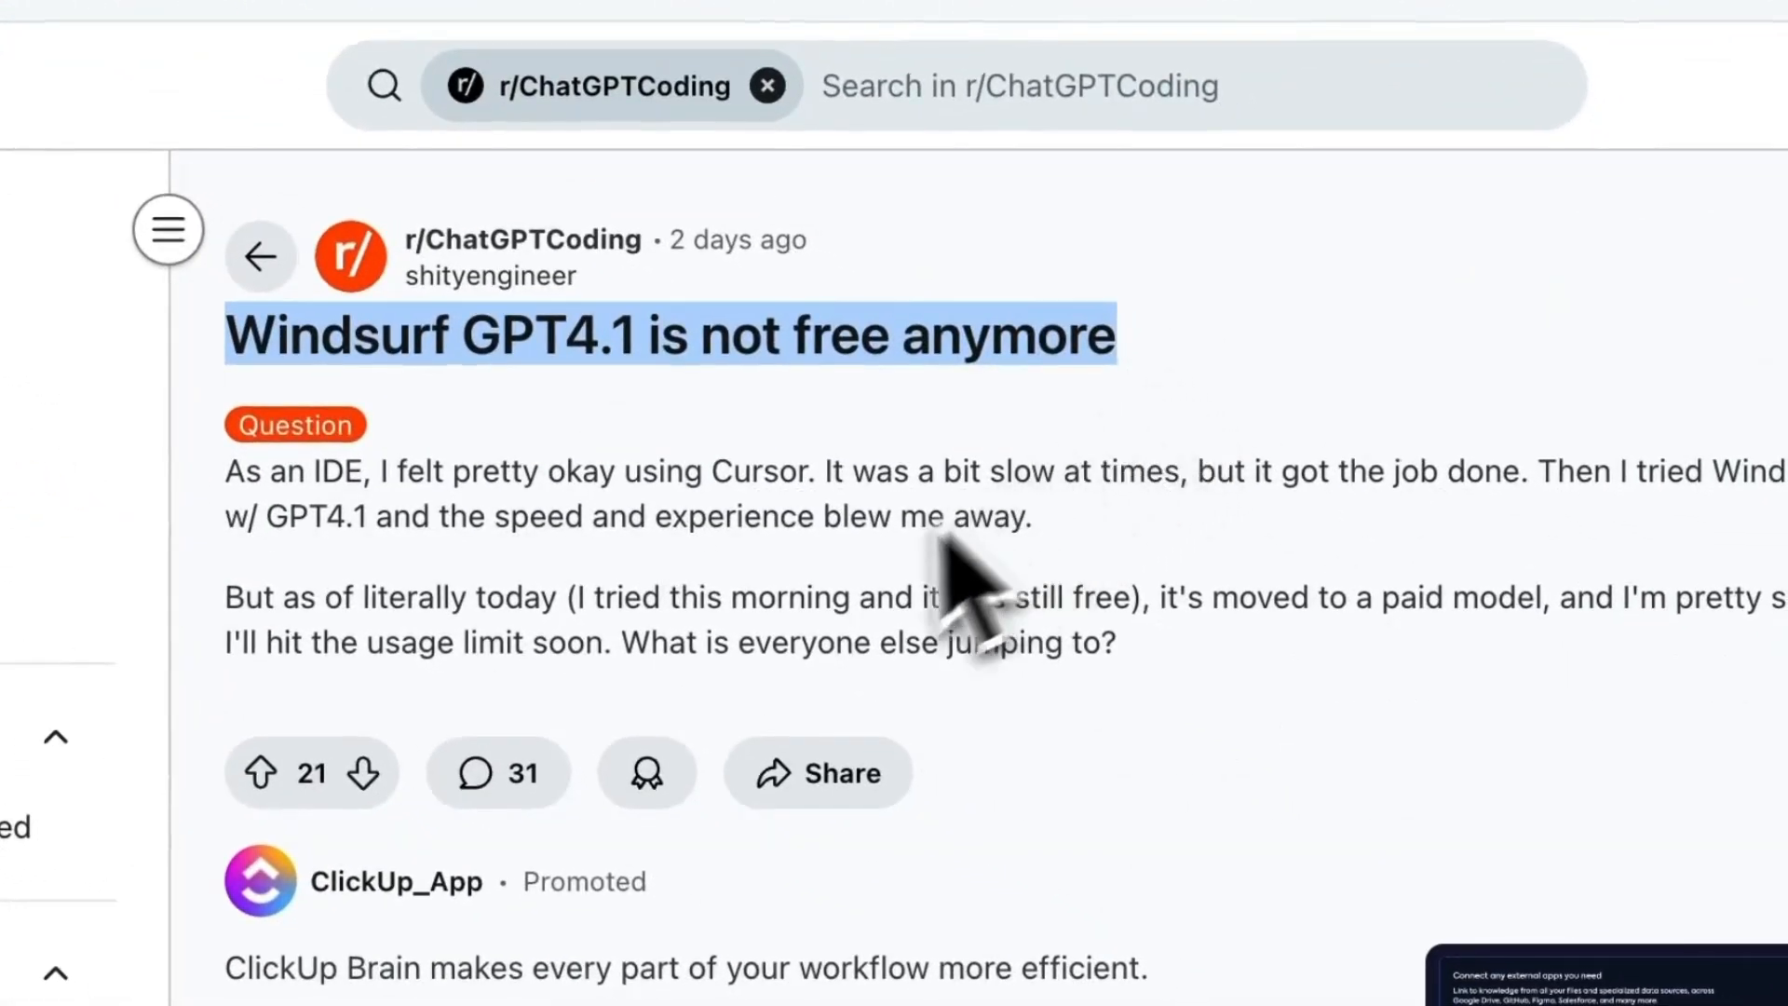
Step: Highlight the Reddit lines about the $300 free GCP Vertex credit and creating an API key
{"action": "left_click_drag", "start_coordinate": [622, 642], "coordinate": [1139, 670]}
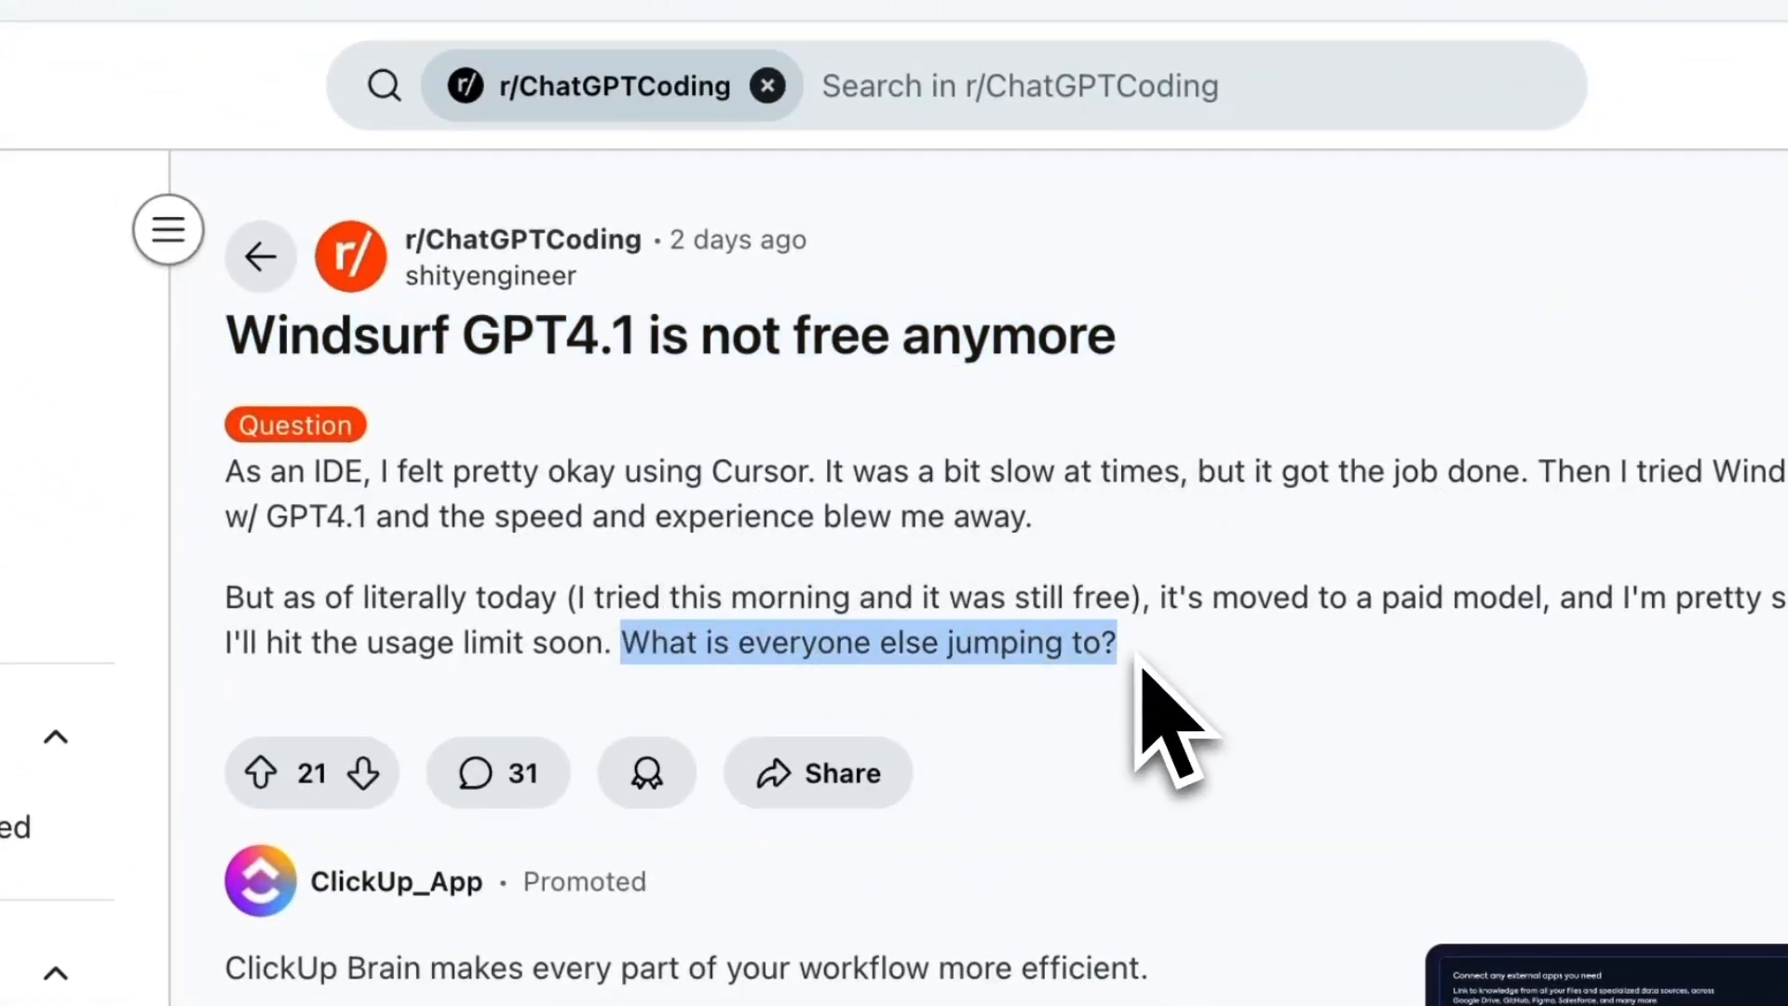
{"action": "scroll", "coordinate": [923, 497], "scroll_direction": "down", "scroll_amount": 10}
{"action": "scroll", "coordinate": [921, 497], "scroll_direction": "down", "scroll_amount": 10}
{"action": "scroll", "coordinate": [922, 495], "scroll_direction": "down", "scroll_amount": 8}
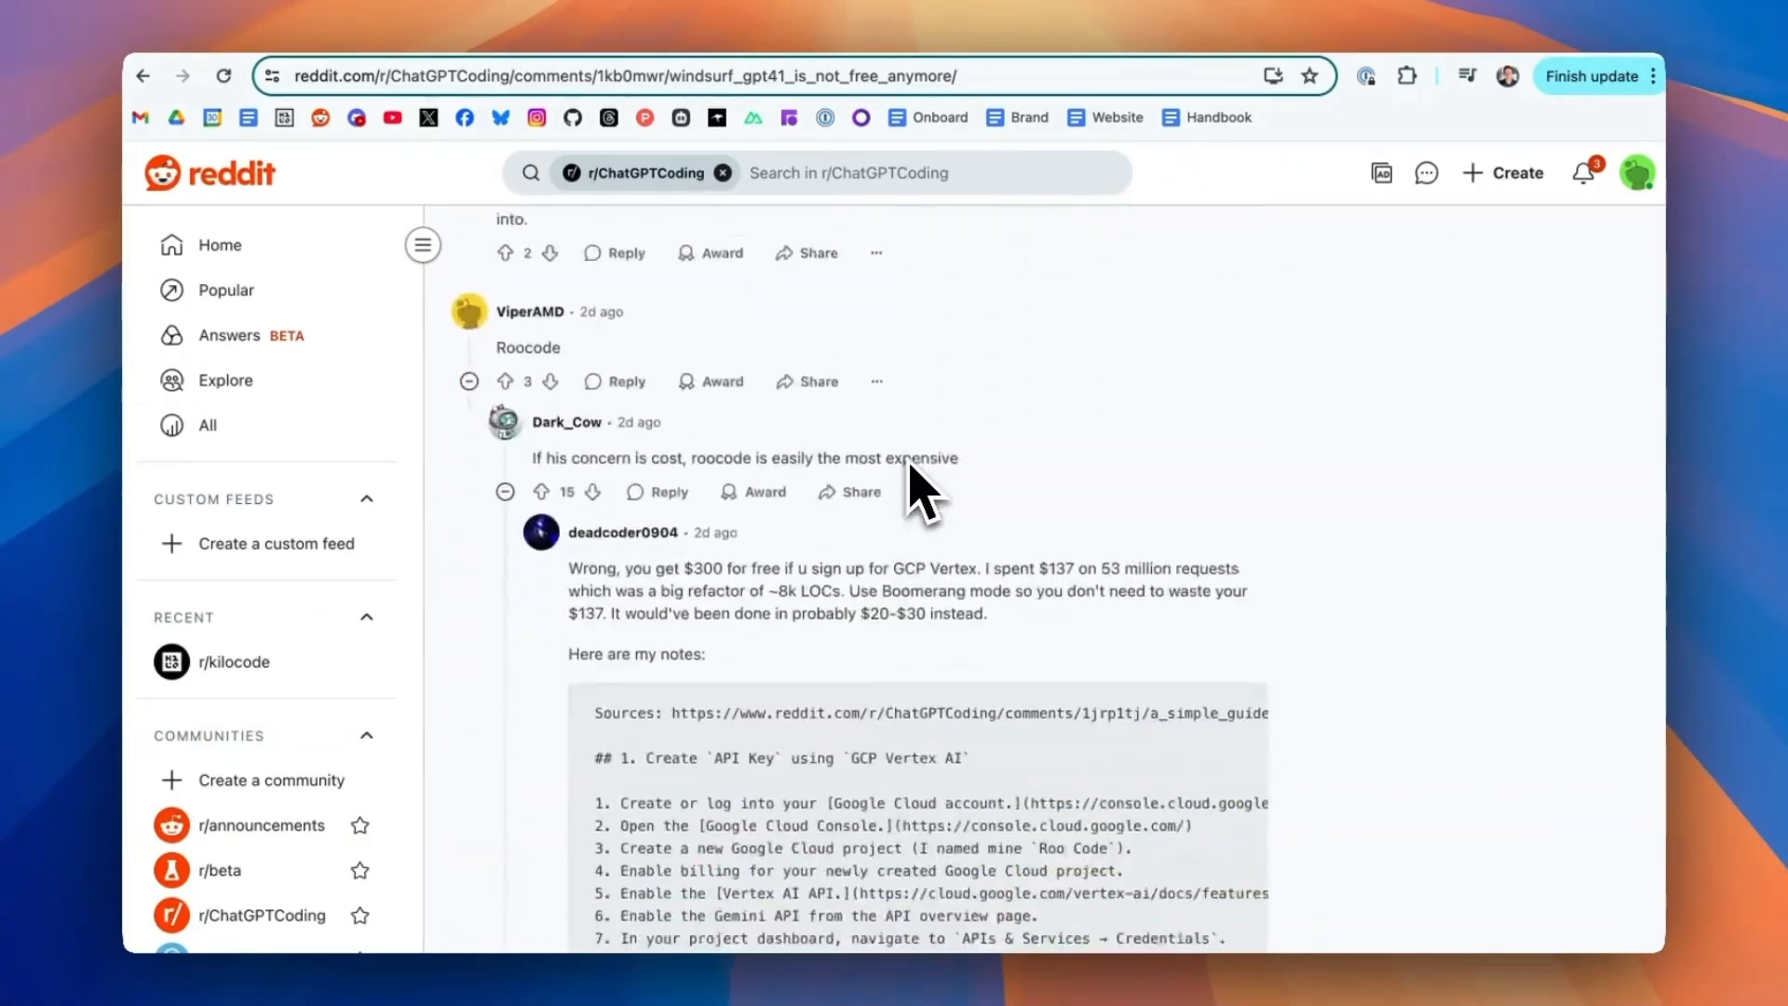
{"action": "scroll", "coordinate": [911, 486], "scroll_direction": "down", "scroll_amount": 2}
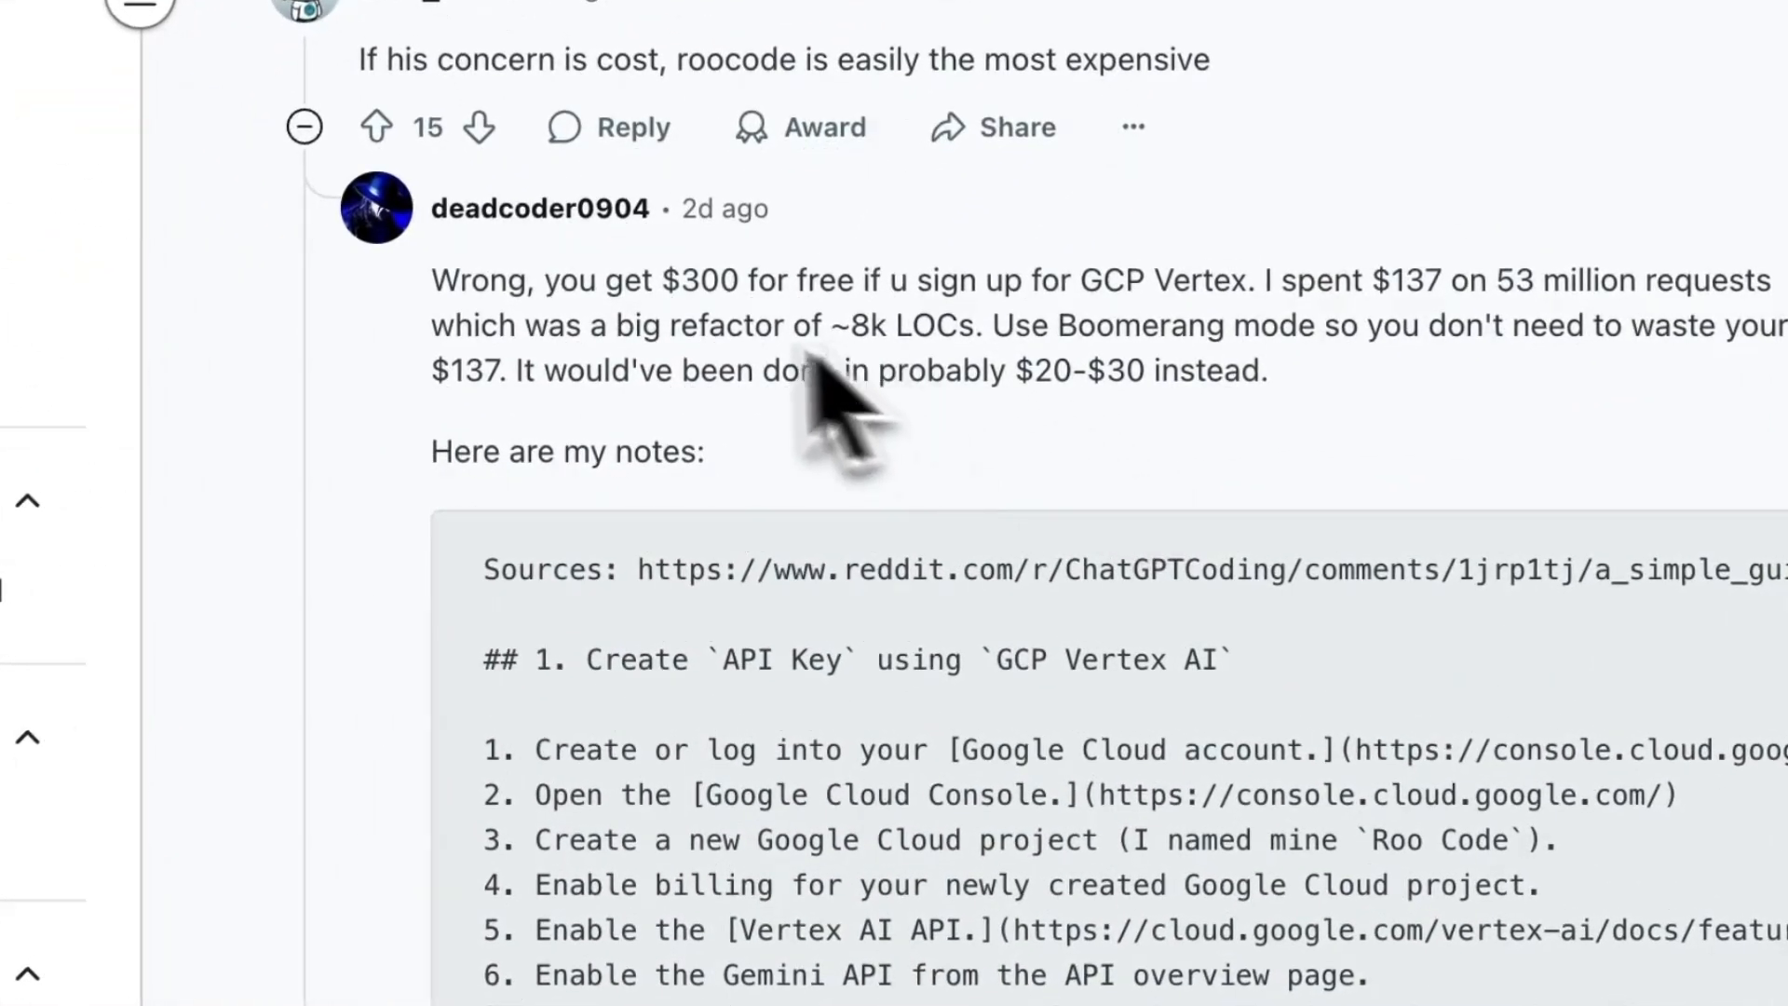
{"action": "left_click_drag", "start_coordinate": [545, 280], "coordinate": [1251, 279]}
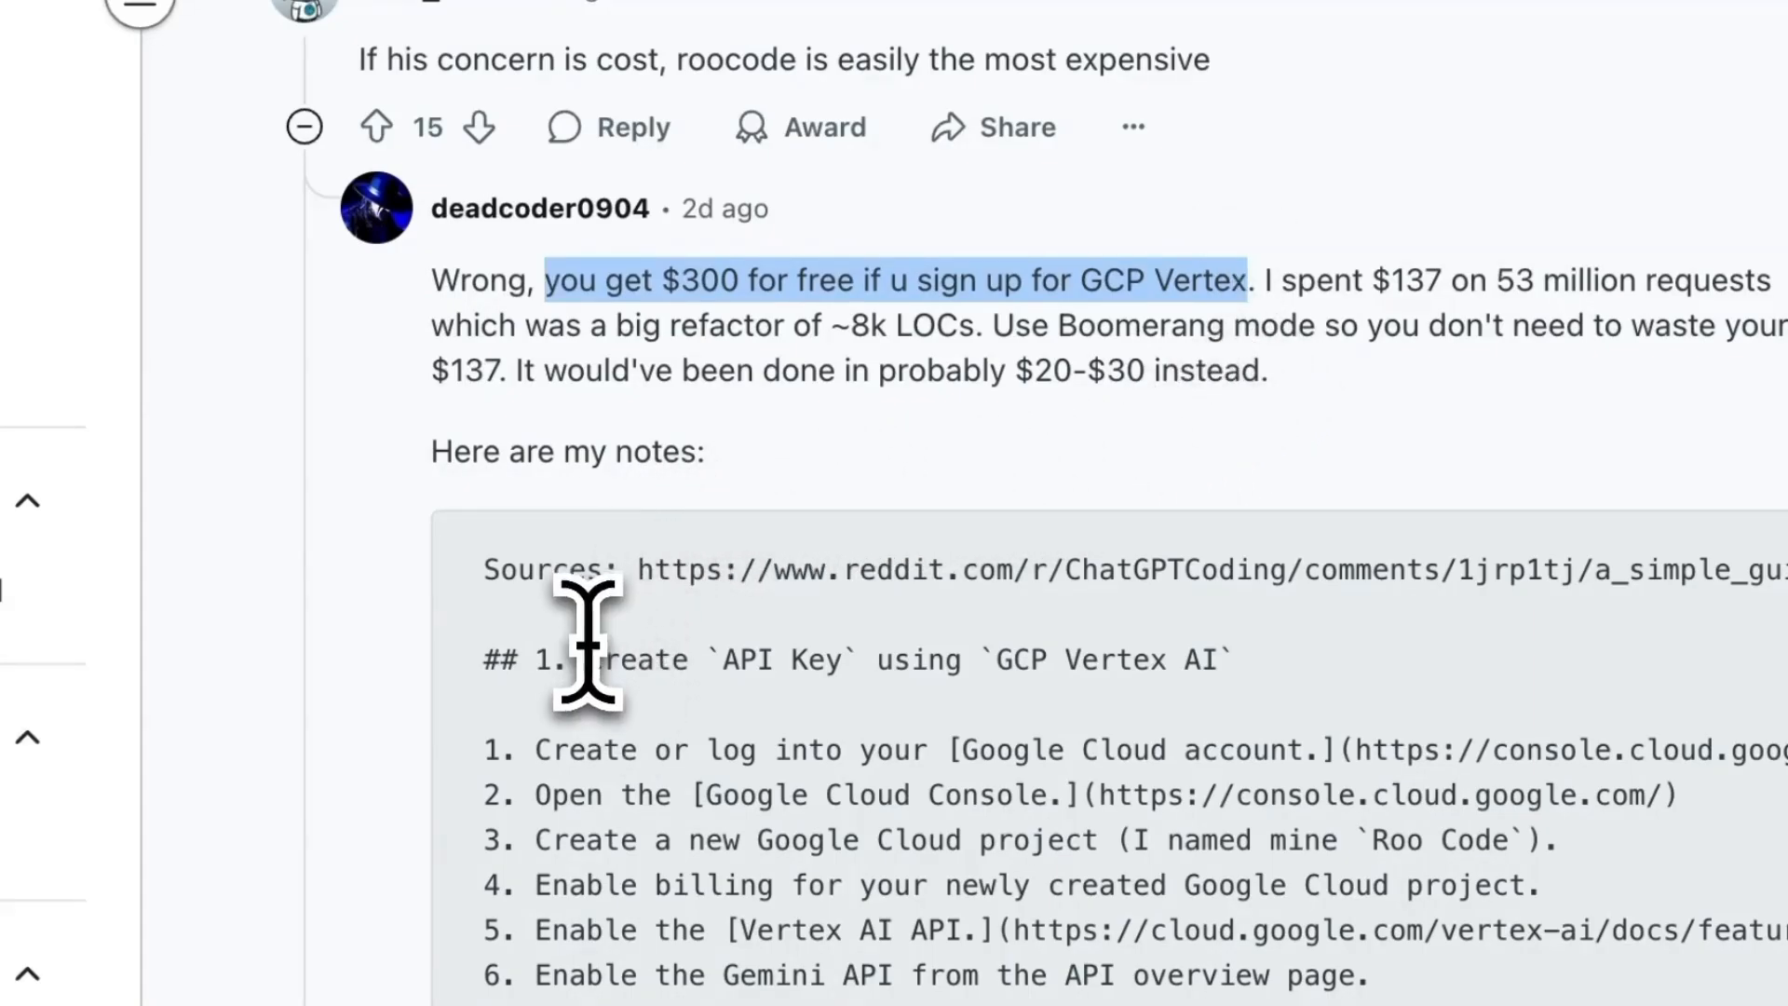
{"action": "left_click_drag", "start_coordinate": [586, 656], "coordinate": [1224, 658]}
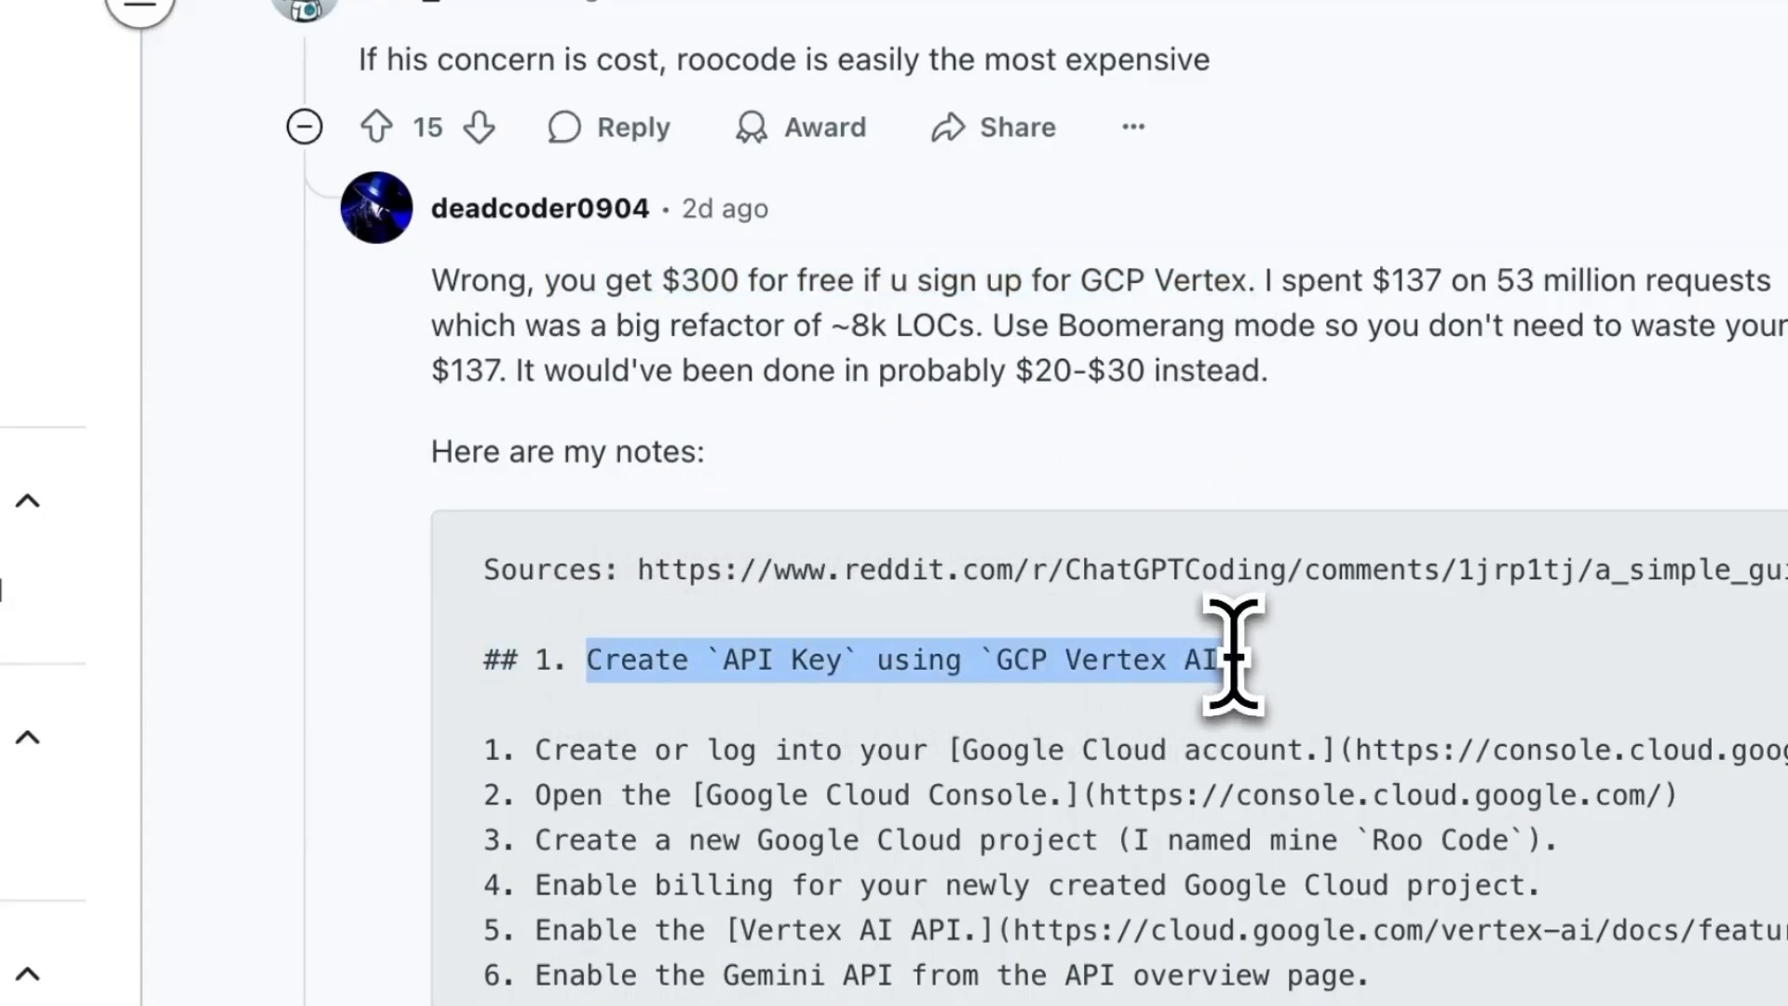
Step: Start the Google Cloud free trial sign-up and begin adding a payment method
{"action": "left_click", "coordinate": [538, 754]}
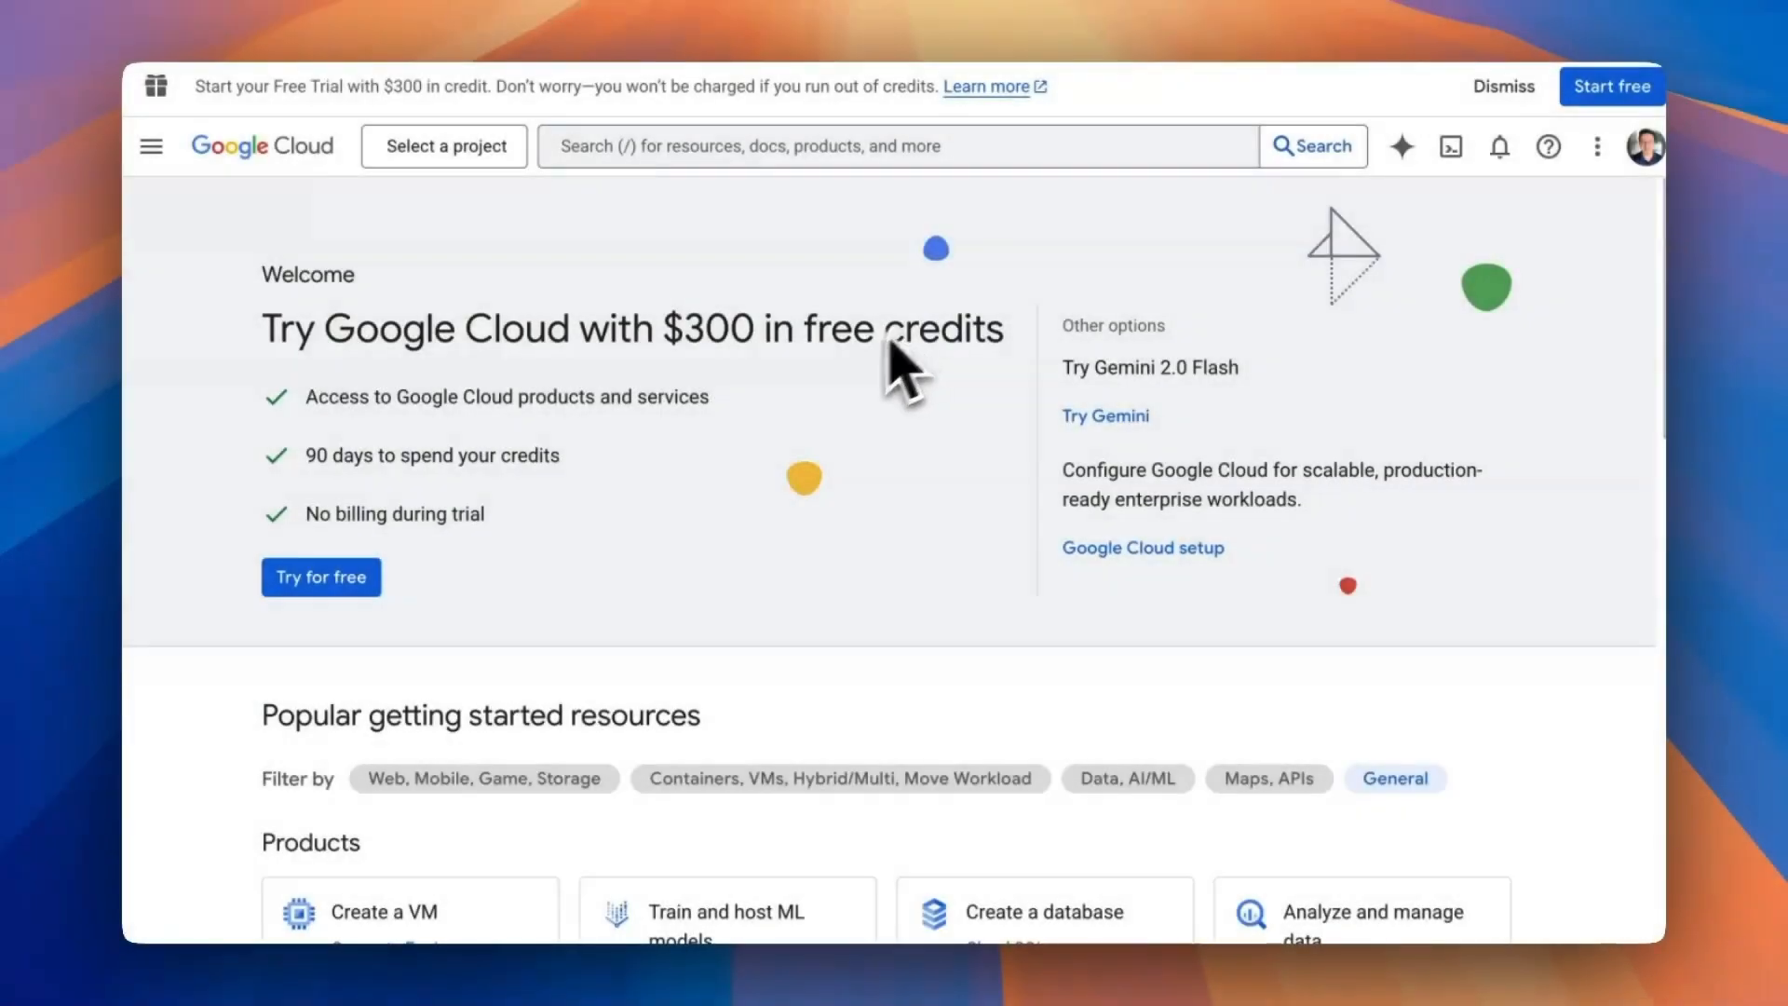
{"action": "left_click", "coordinate": [352, 577]}
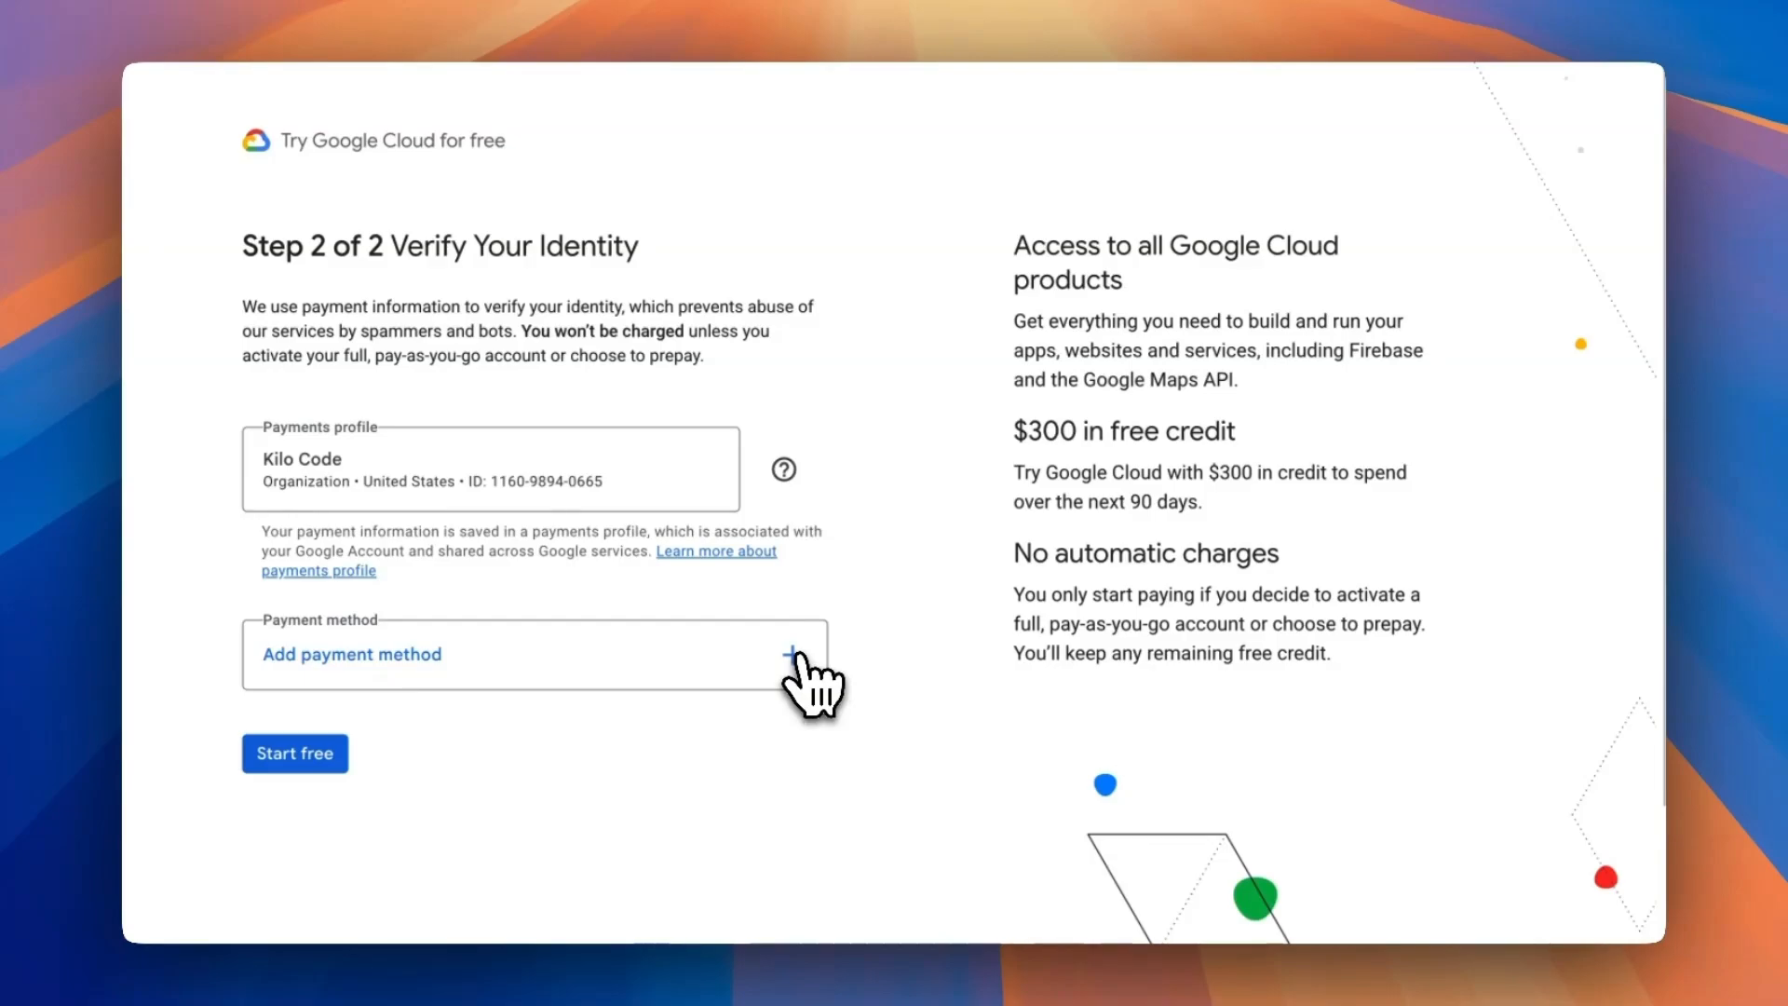
{"action": "left_click", "coordinate": [795, 653]}
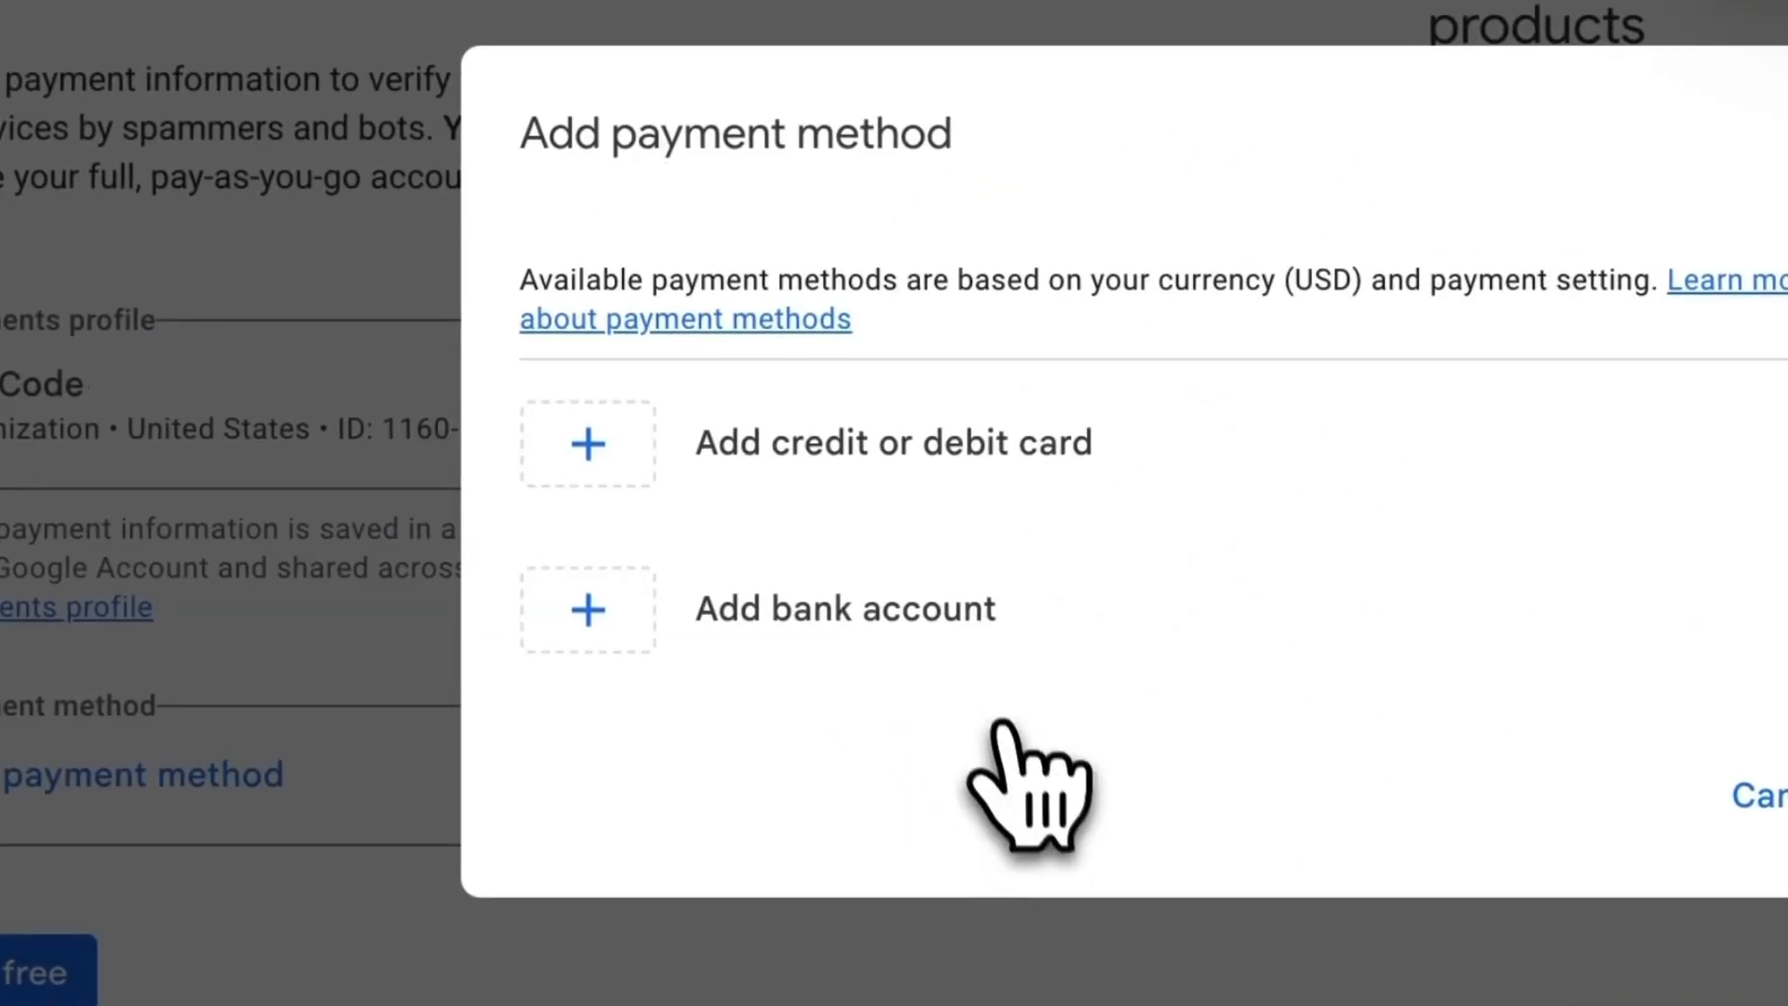
Step: Add a credit or debit card and start the free trial with it
{"action": "left_click", "coordinate": [586, 454]}
{"action": "left_click", "coordinate": [694, 238]}
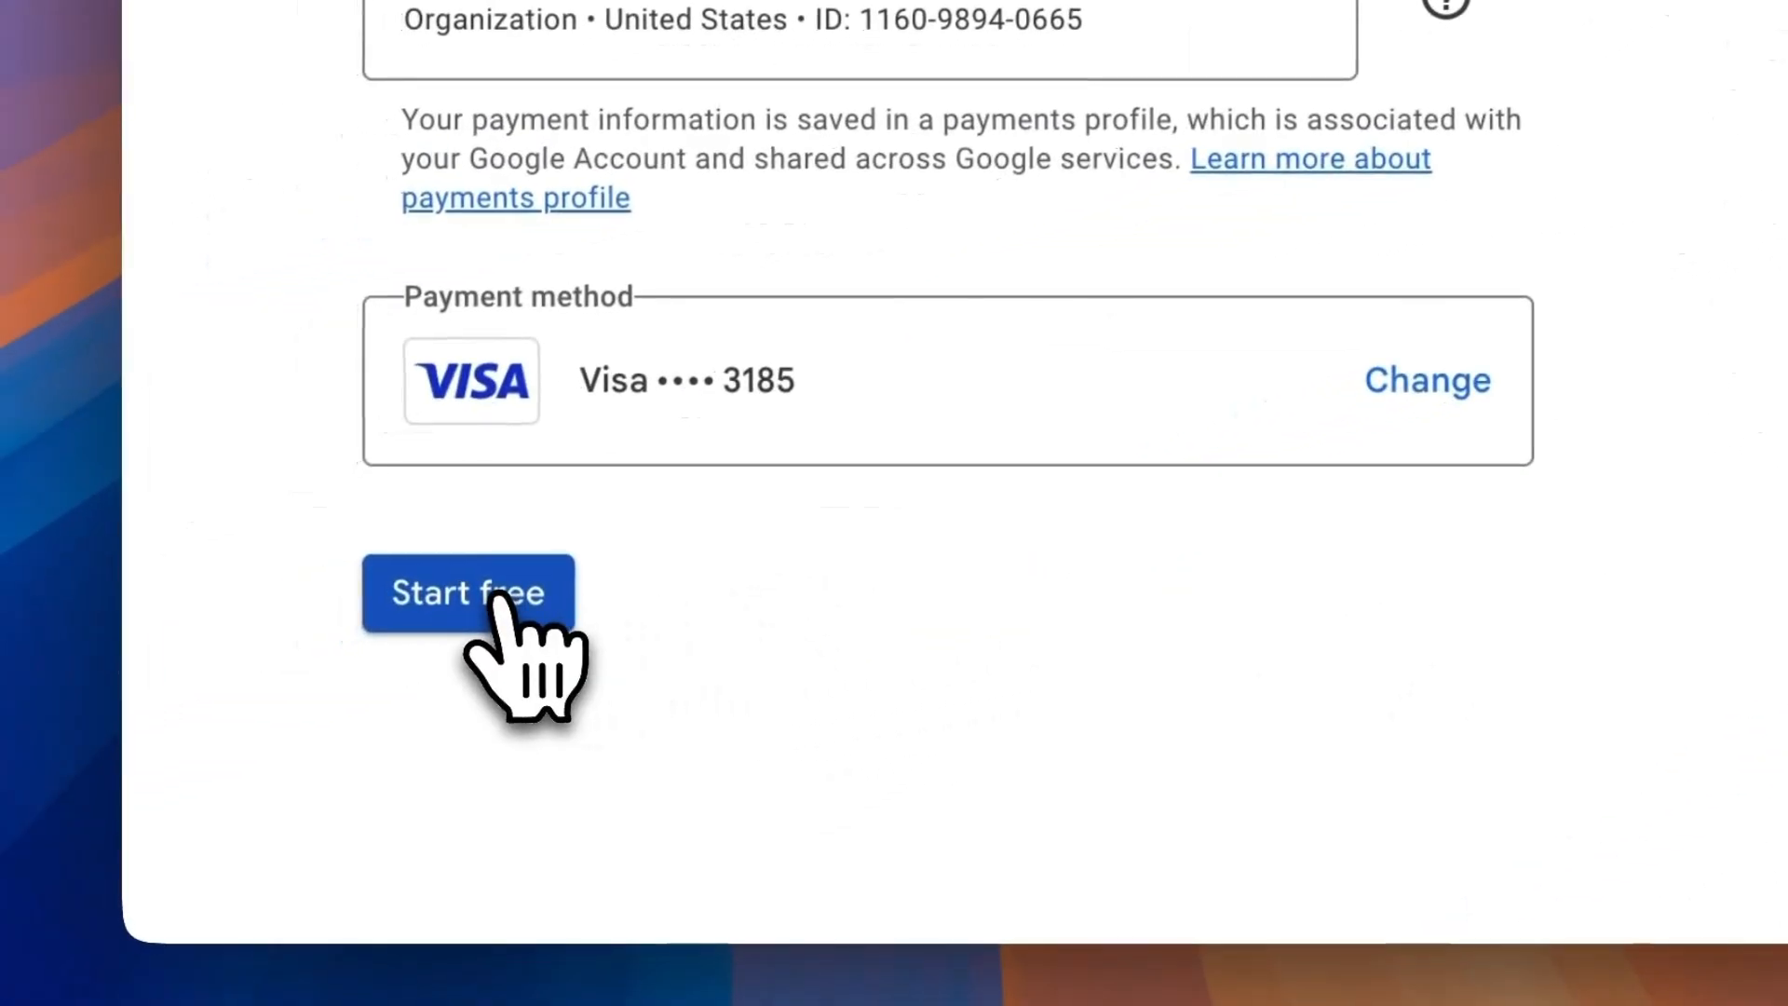
{"action": "left_click", "coordinate": [475, 592]}
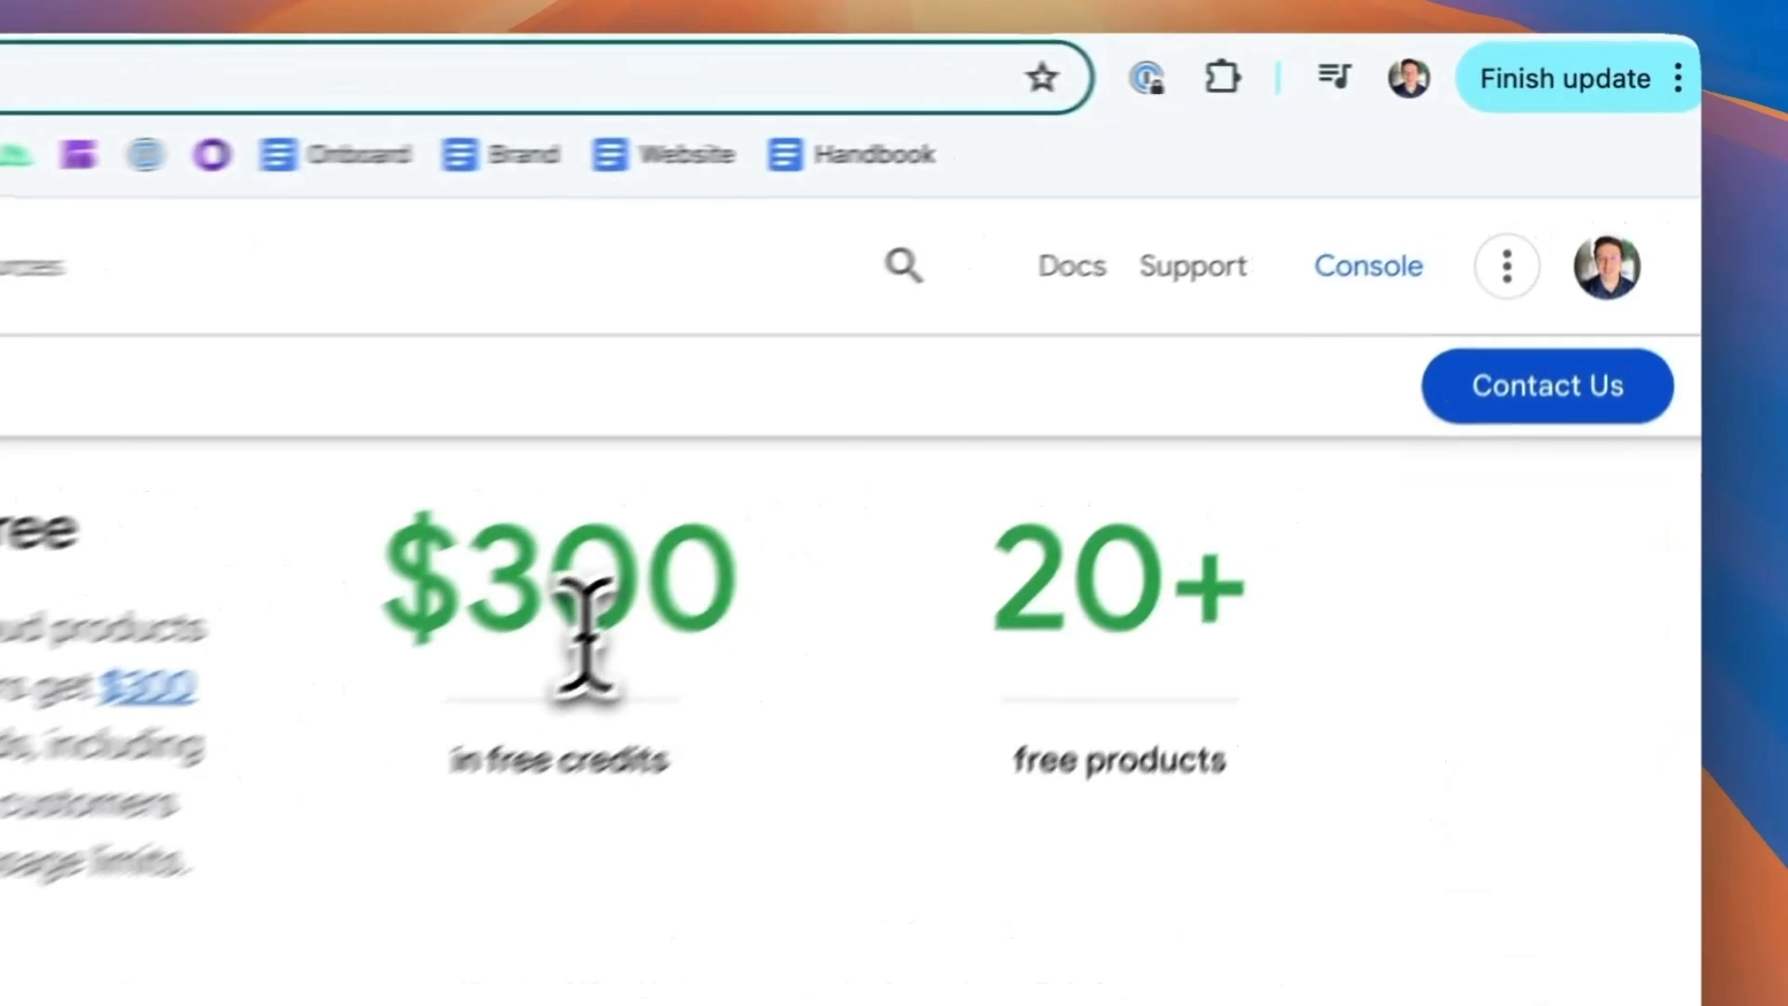
Step: From the console welcome page, start a new project via the My Project picker
{"action": "left_click", "coordinate": [1287, 311]}
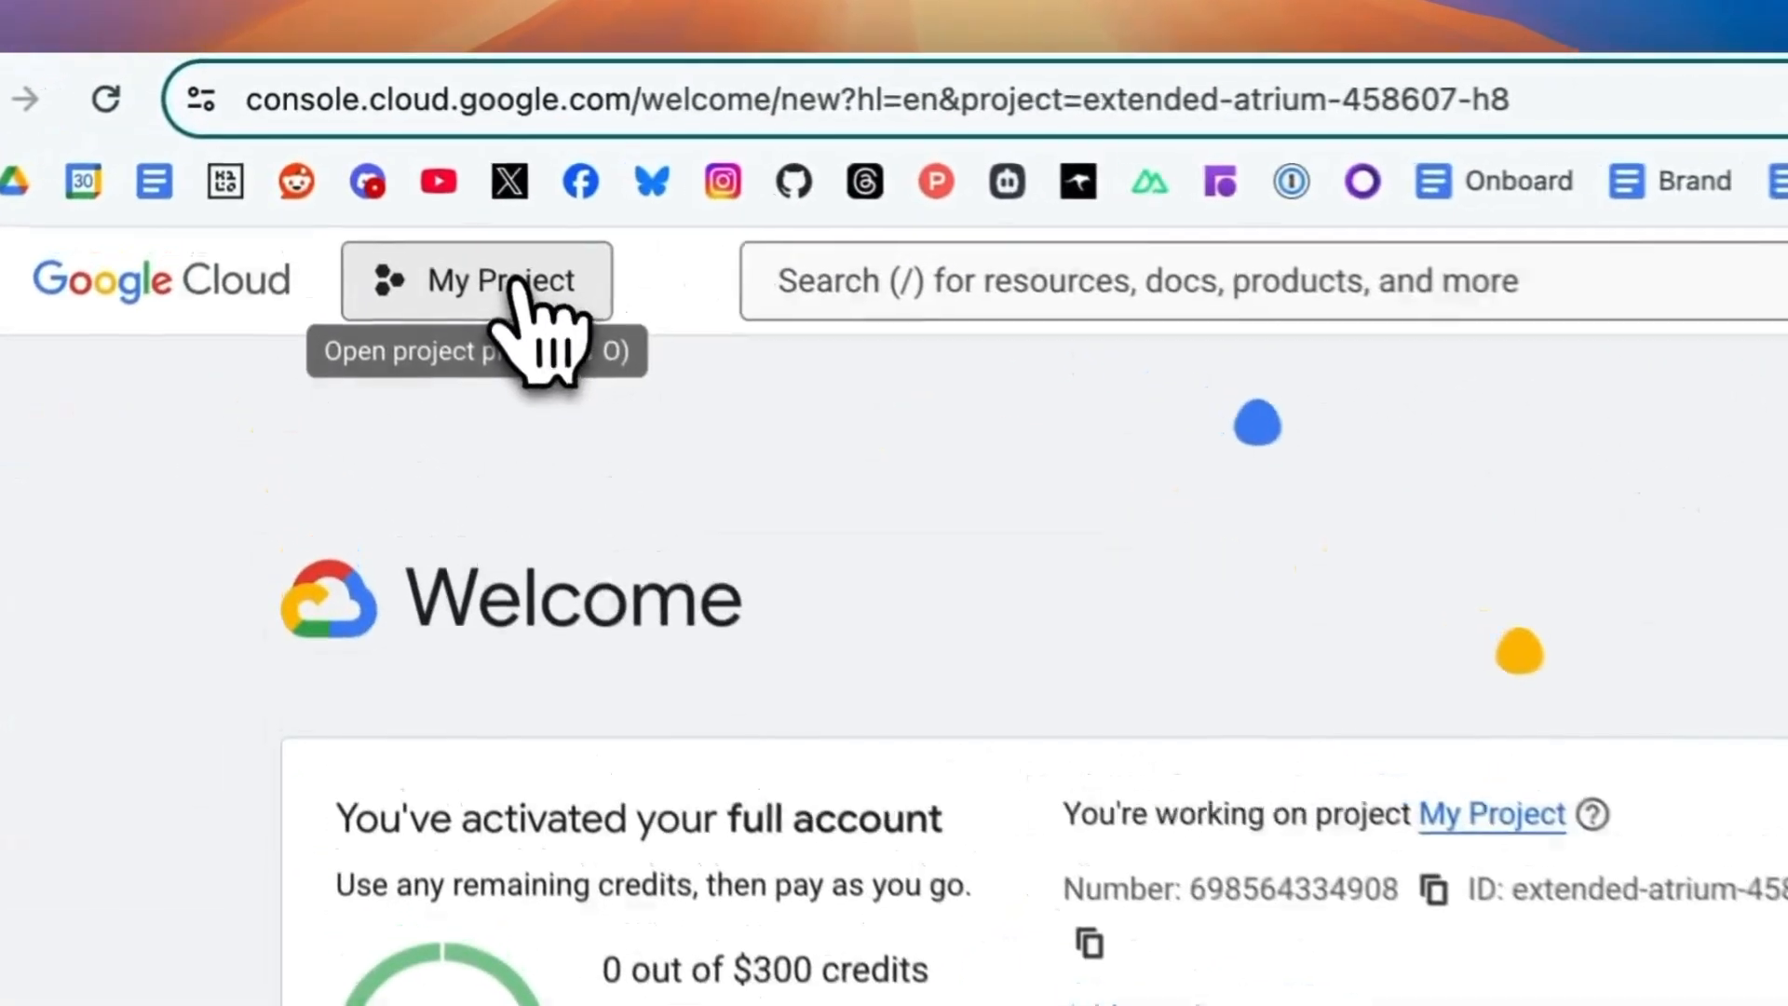
{"action": "left_click", "coordinate": [524, 291]}
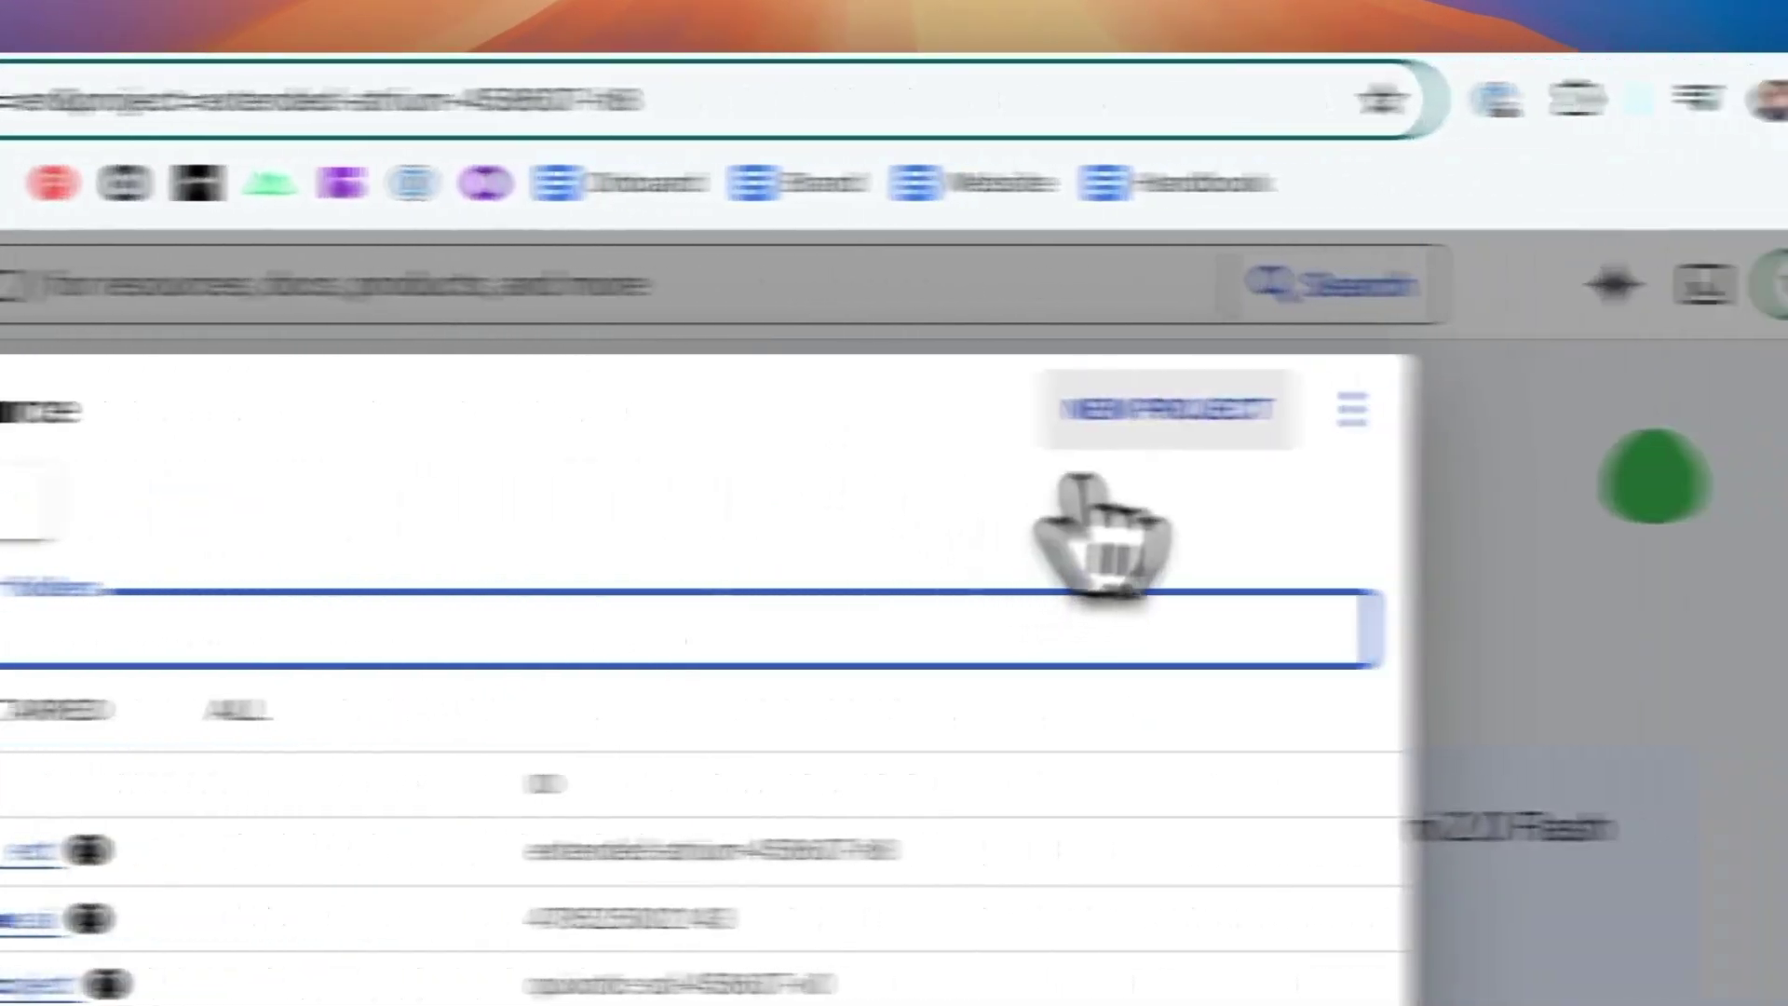
{"action": "left_click", "coordinate": [1145, 412]}
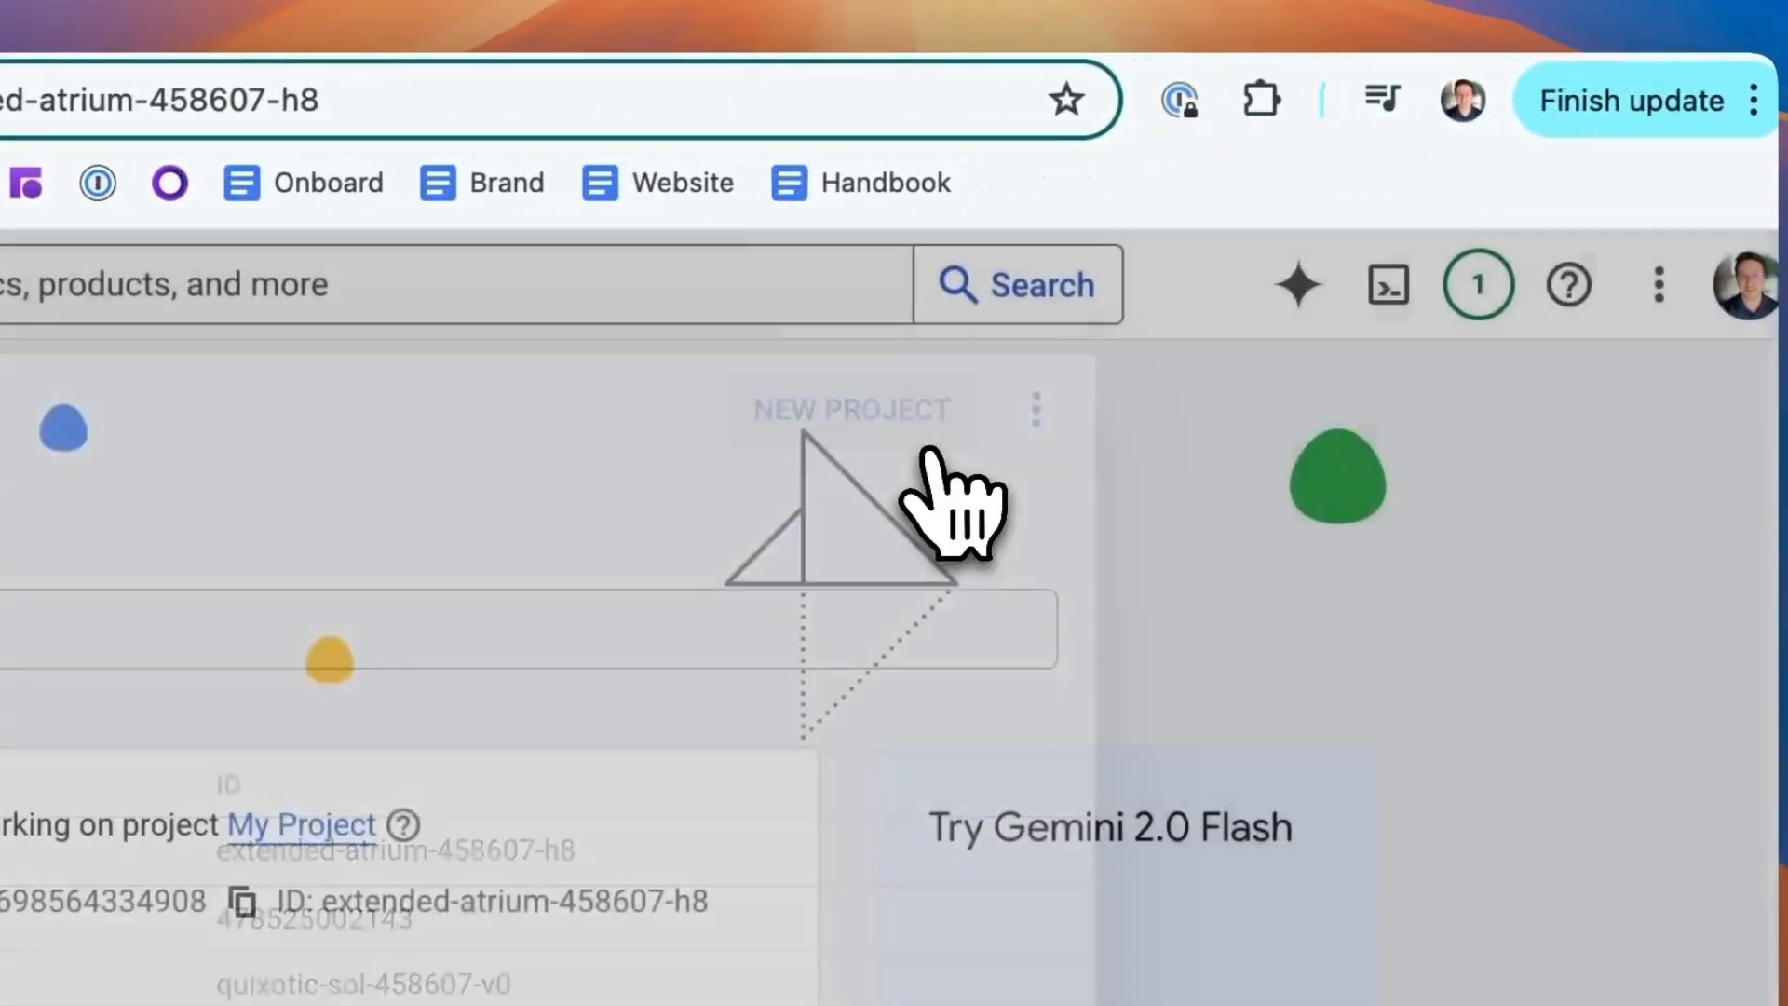
{"action": "type", "text": "New"}
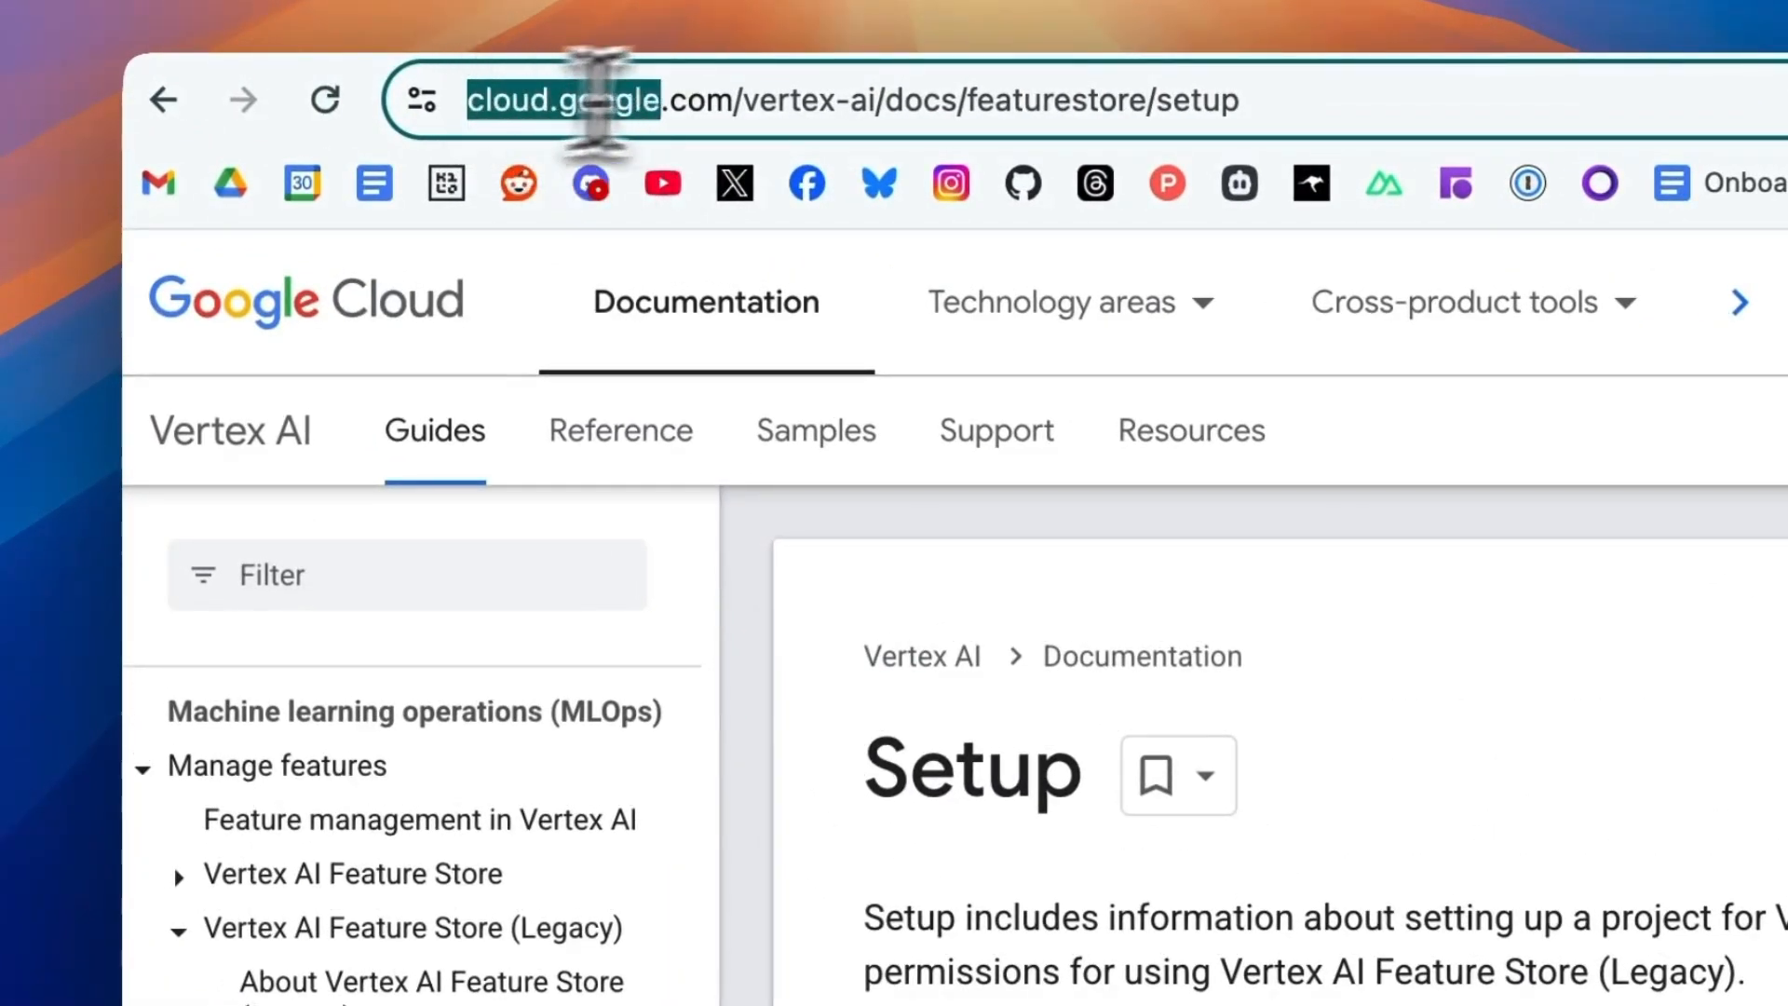
Step: Review the Vertex AI setup guide's billing step and start enabling the Vertex AI API
{"action": "left_click_drag", "start_coordinate": [593, 101], "coordinate": [1285, 97]}
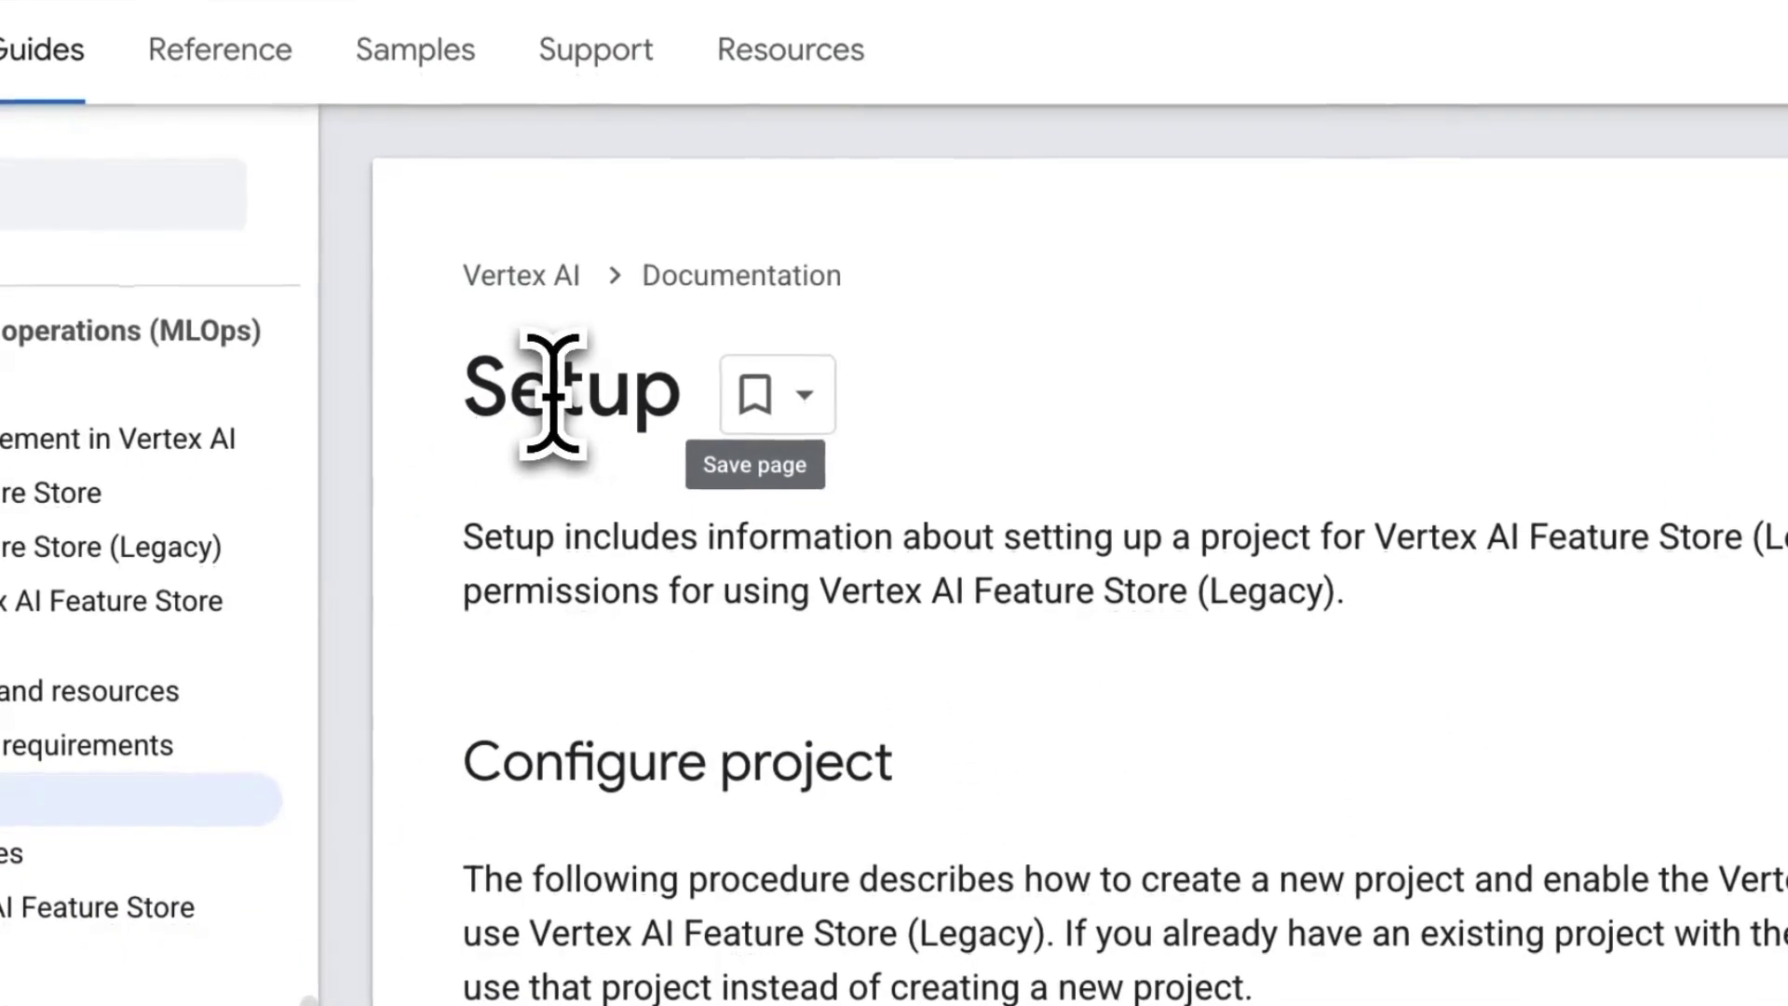
{"action": "scroll", "coordinate": [552, 391], "scroll_direction": "down", "scroll_amount": 1}
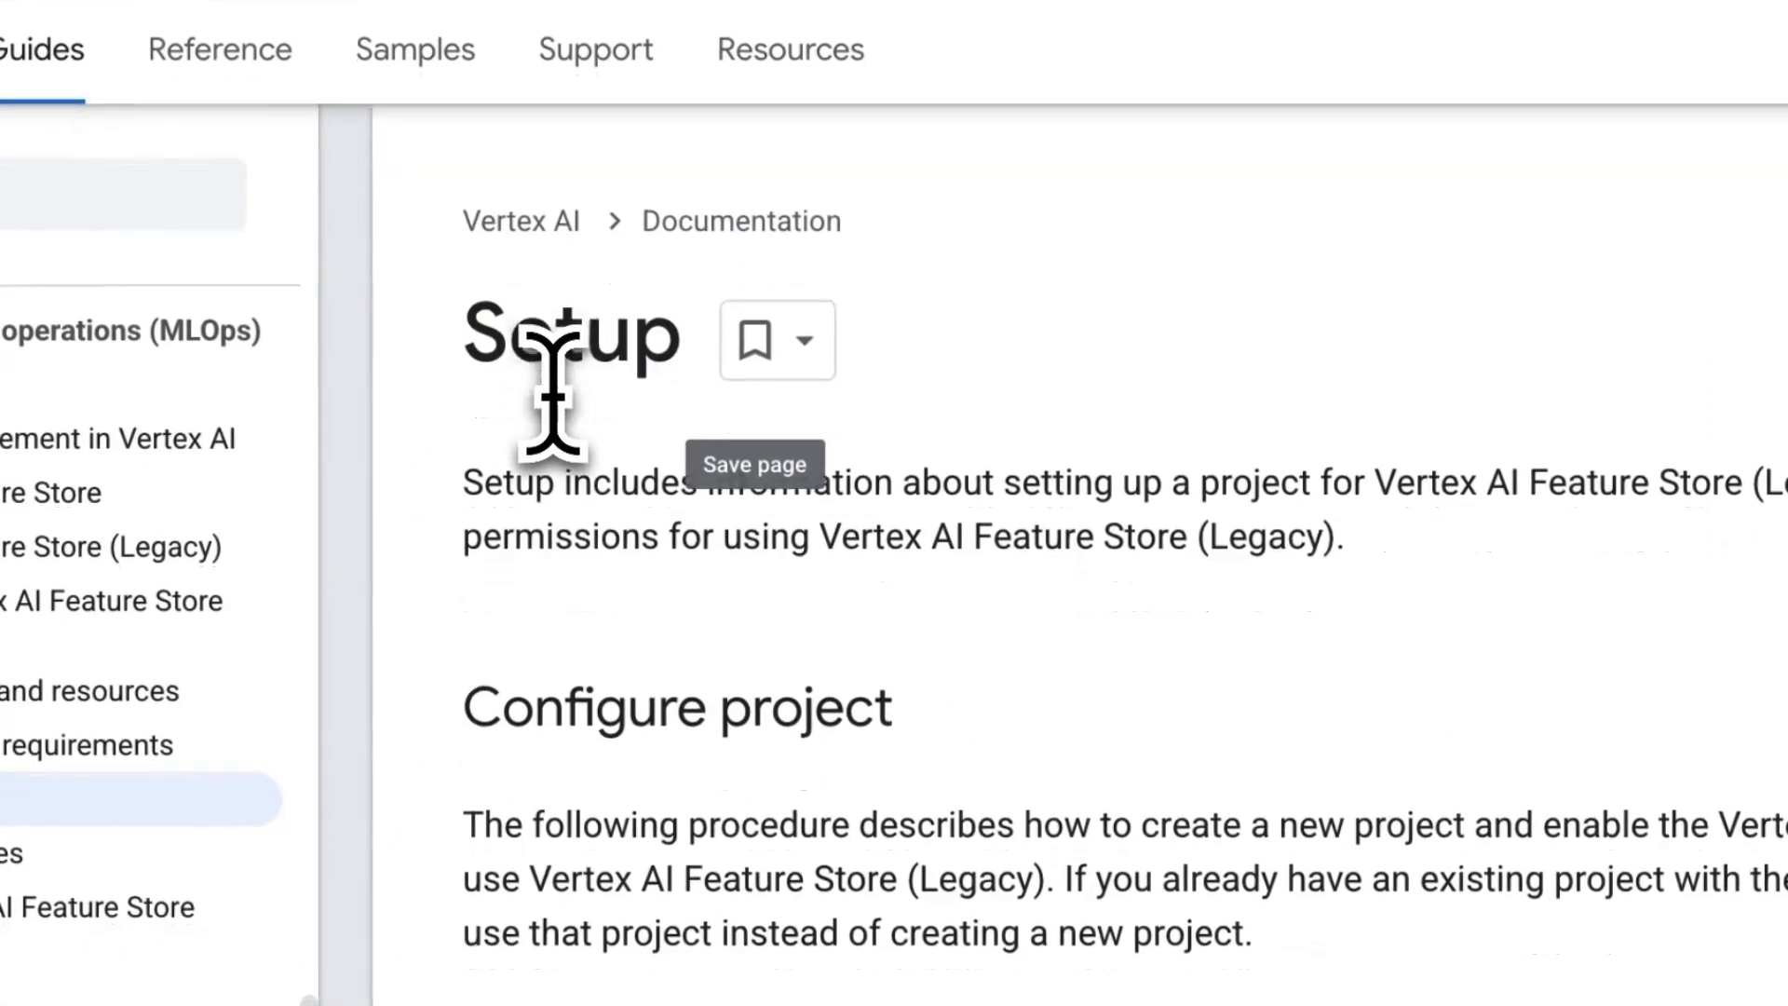
{"action": "scroll", "coordinate": [552, 392], "scroll_direction": "down", "scroll_amount": 3}
{"action": "scroll", "coordinate": [552, 398], "scroll_direction": "down", "scroll_amount": 3}
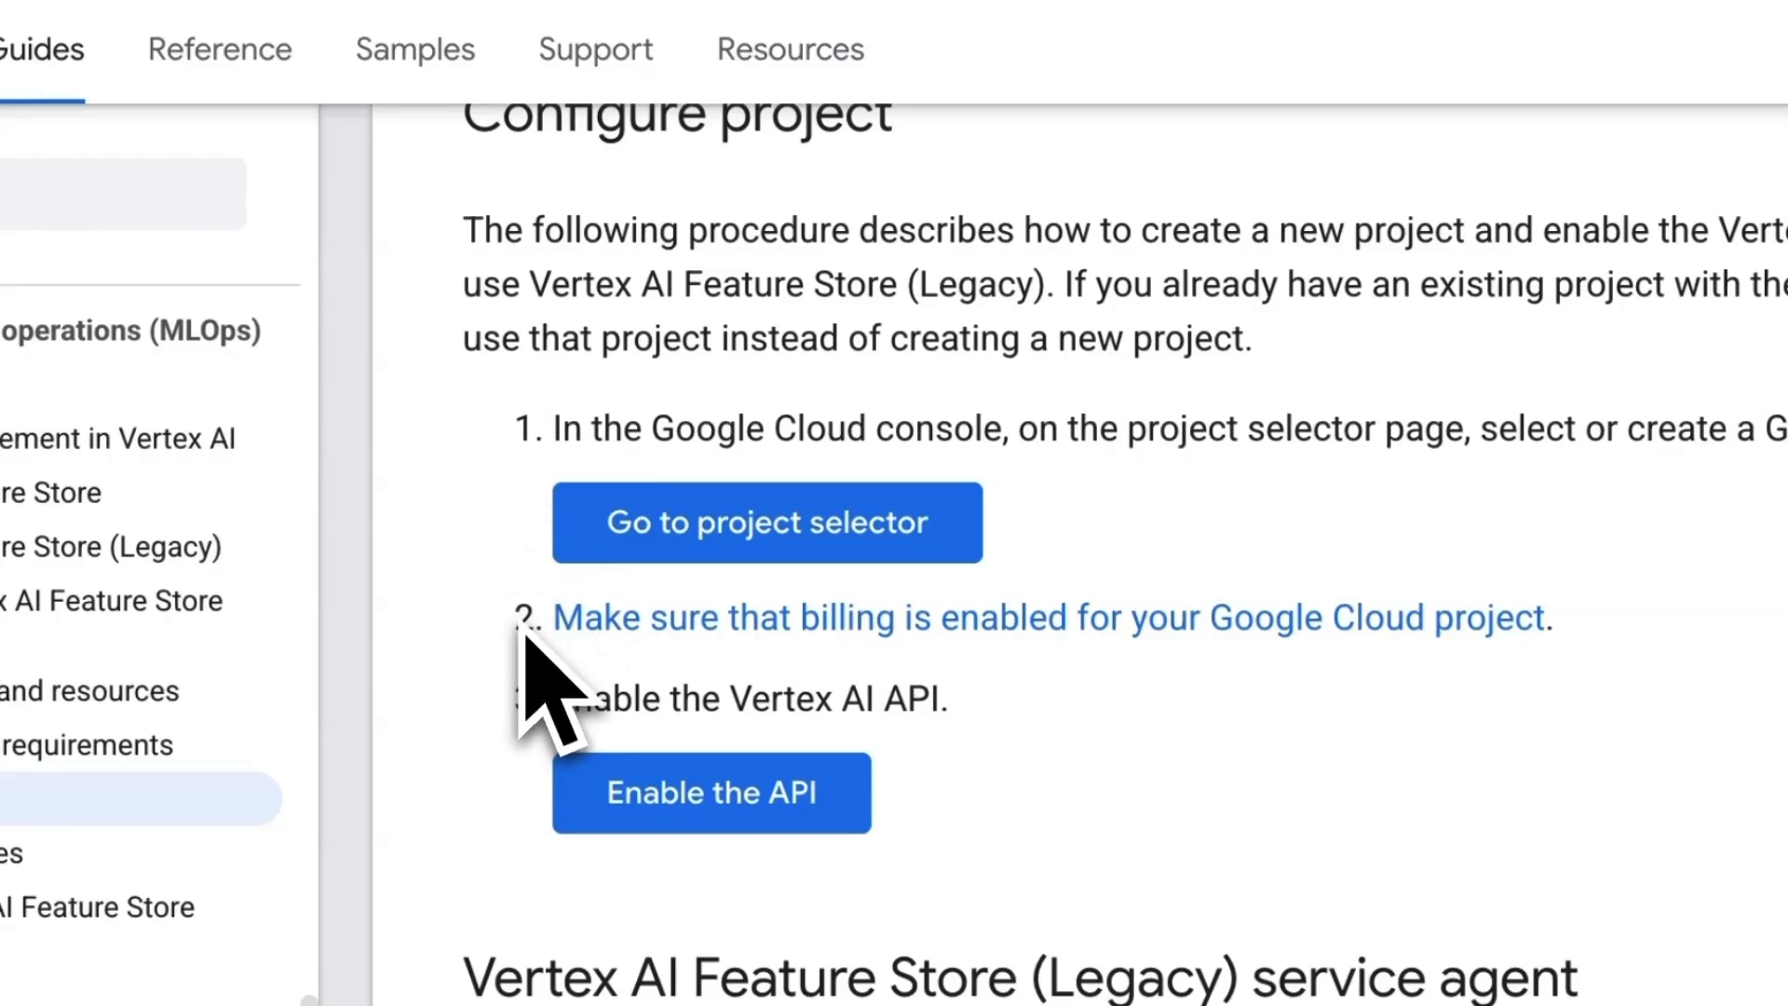
{"action": "left_click_drag", "start_coordinate": [551, 617], "coordinate": [1283, 492]}
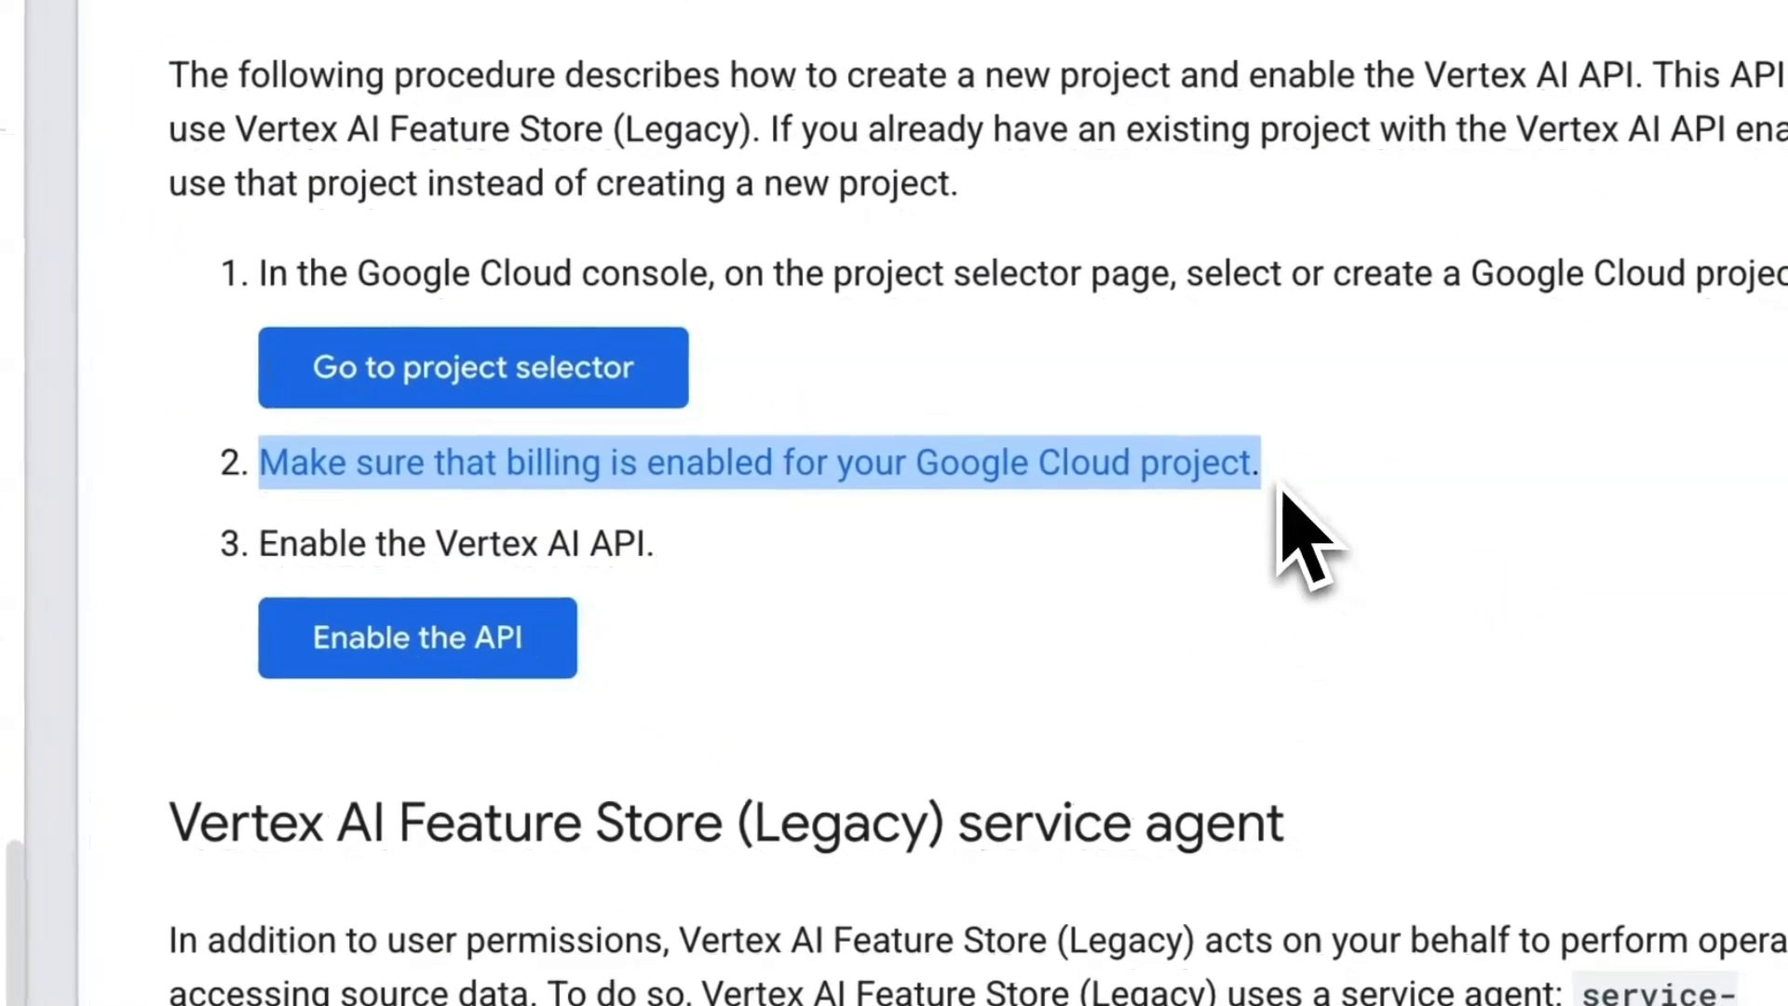
{"action": "left_click", "coordinate": [1098, 559]}
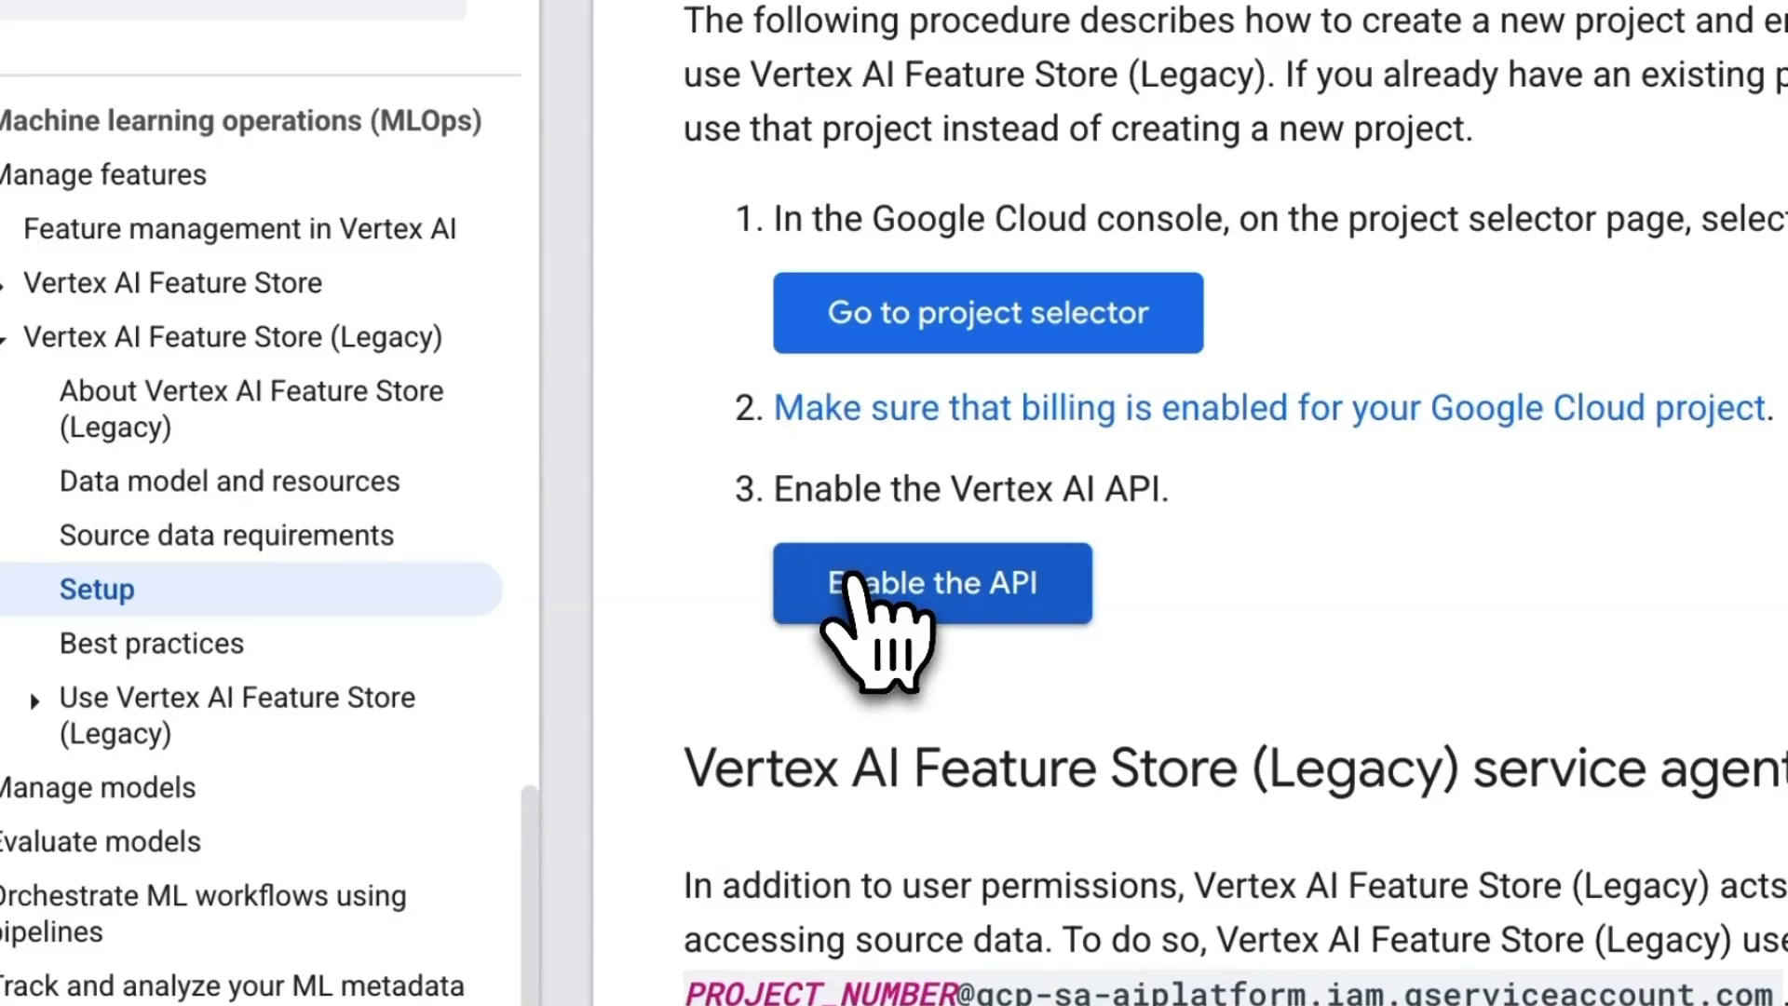
{"action": "left_click", "coordinate": [853, 581]}
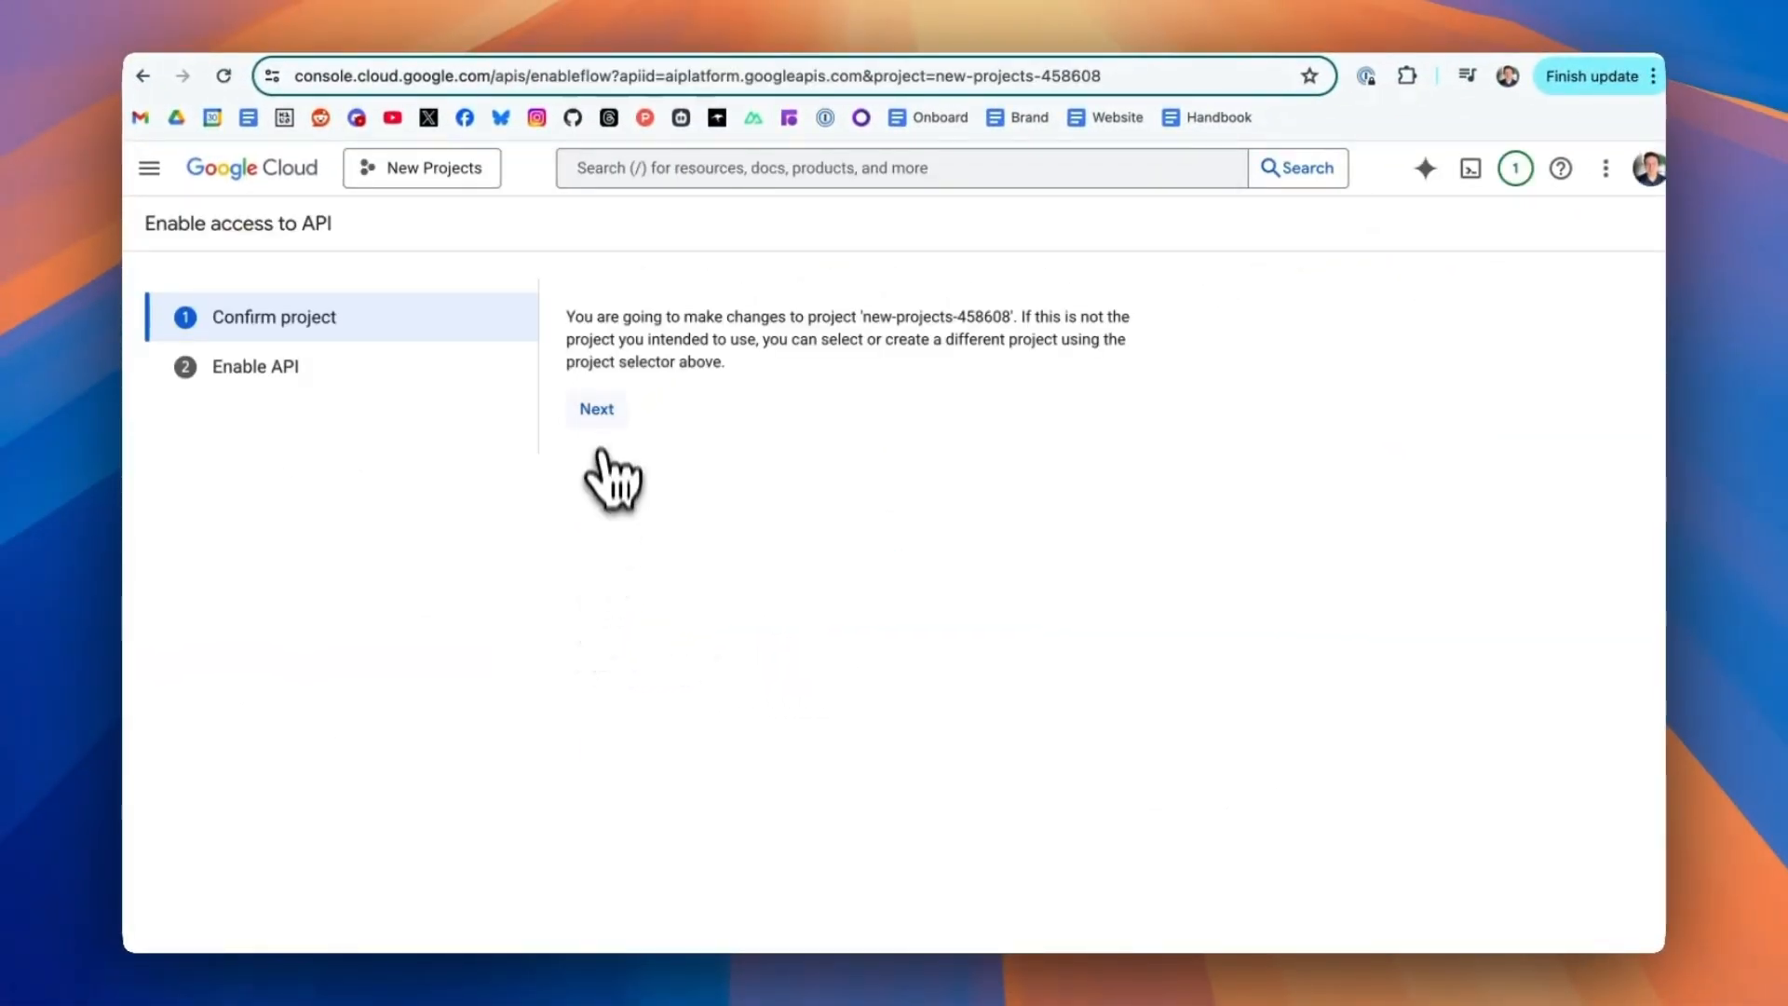
Step: Confirm project new-projects-458608, enable the Vertex AI API, and show the navigation menu
{"action": "left_click", "coordinate": [595, 412]}
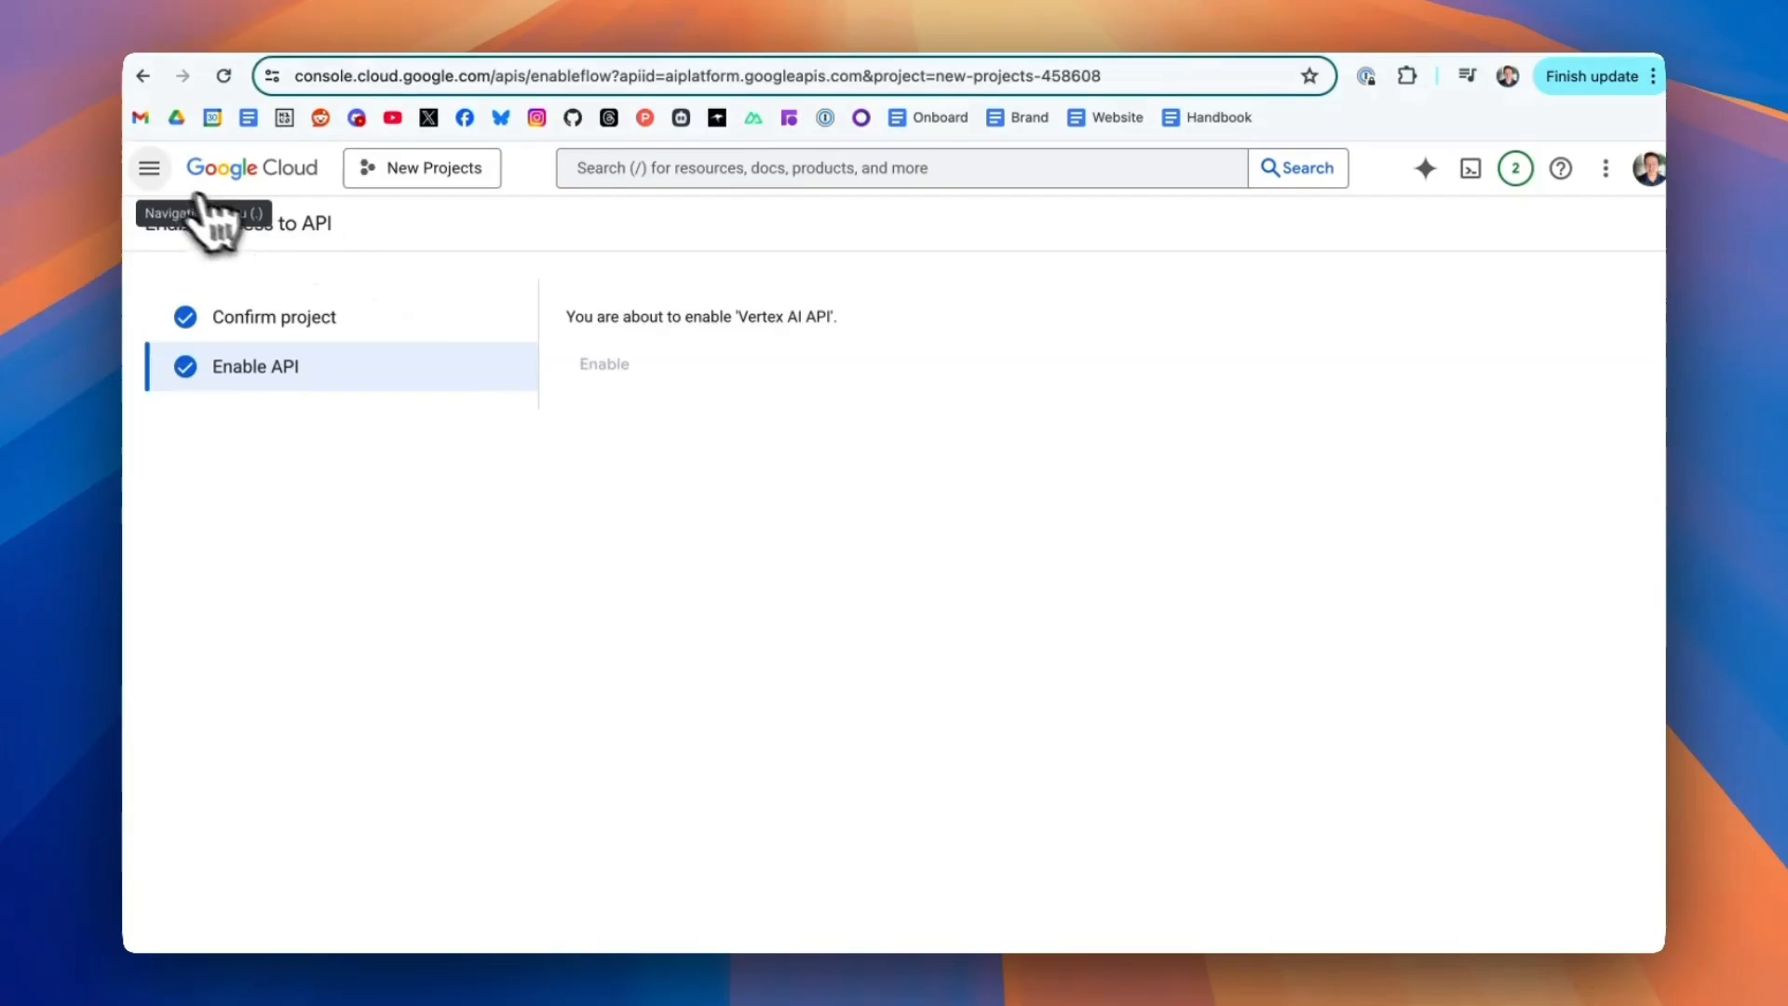
{"action": "left_click", "coordinate": [149, 168]}
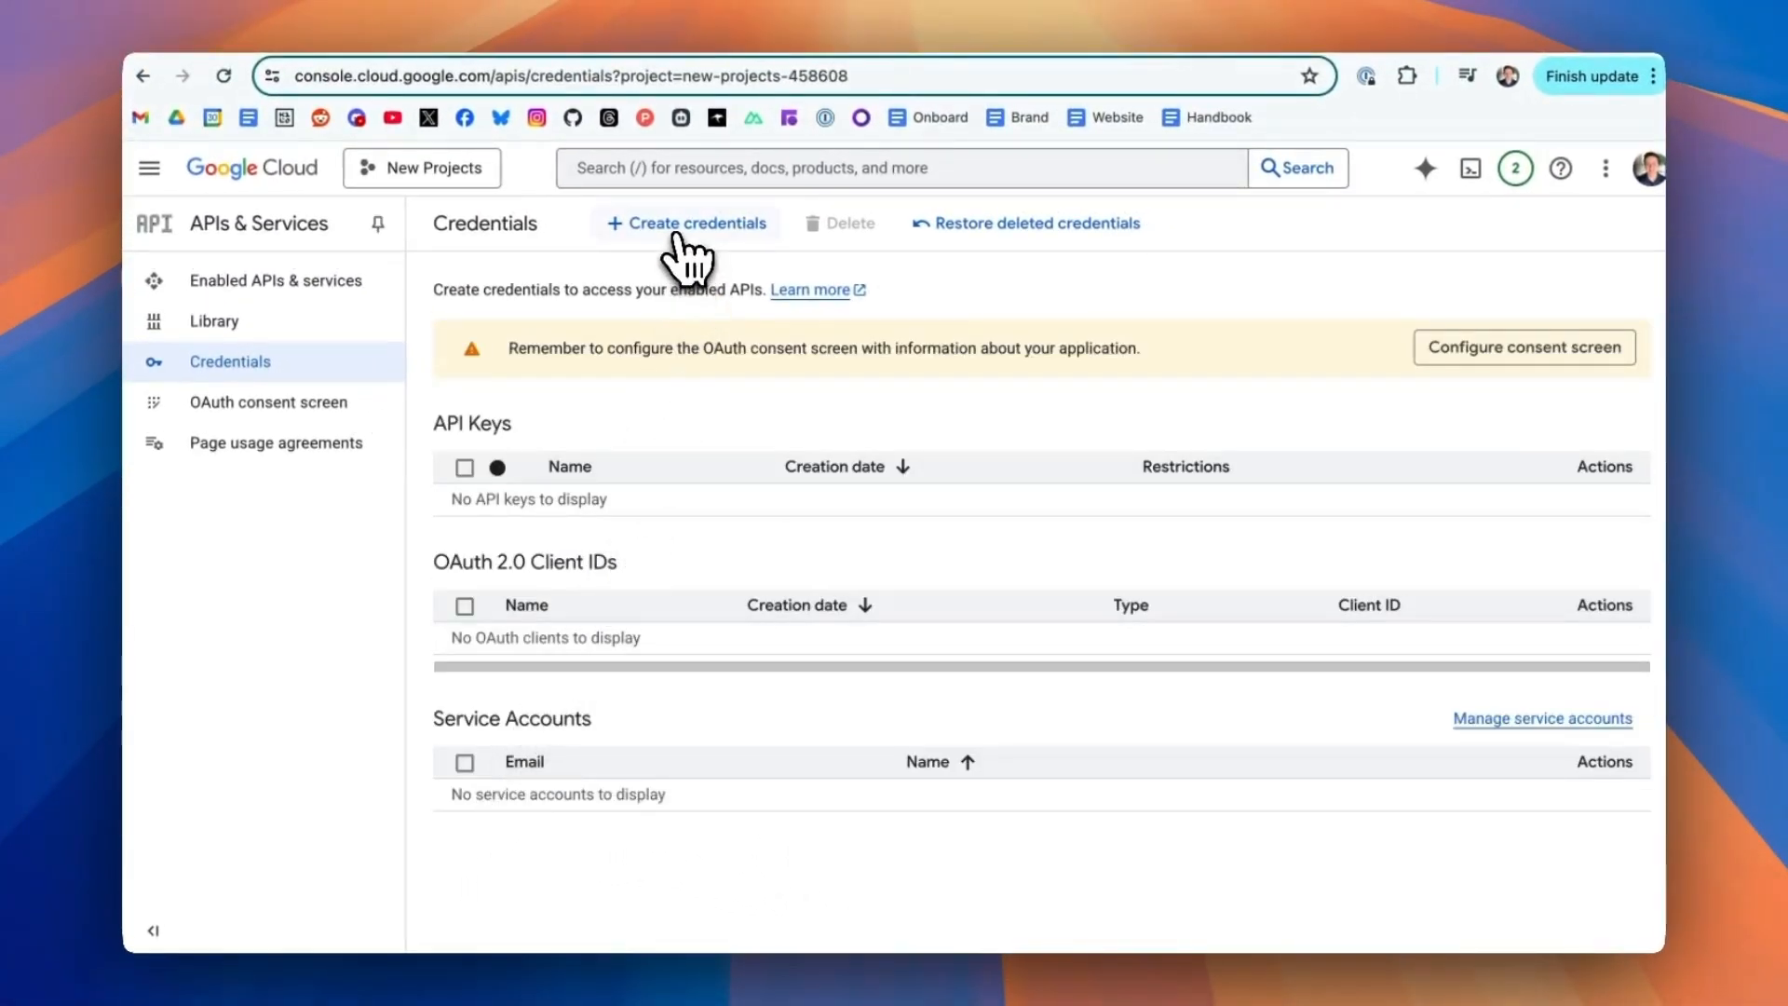
Step: Create a new API key under Credentials, then show Kilo Code's Install in VS Code options
{"action": "left_click", "coordinate": [684, 257]}
{"action": "left_click", "coordinate": [685, 277]}
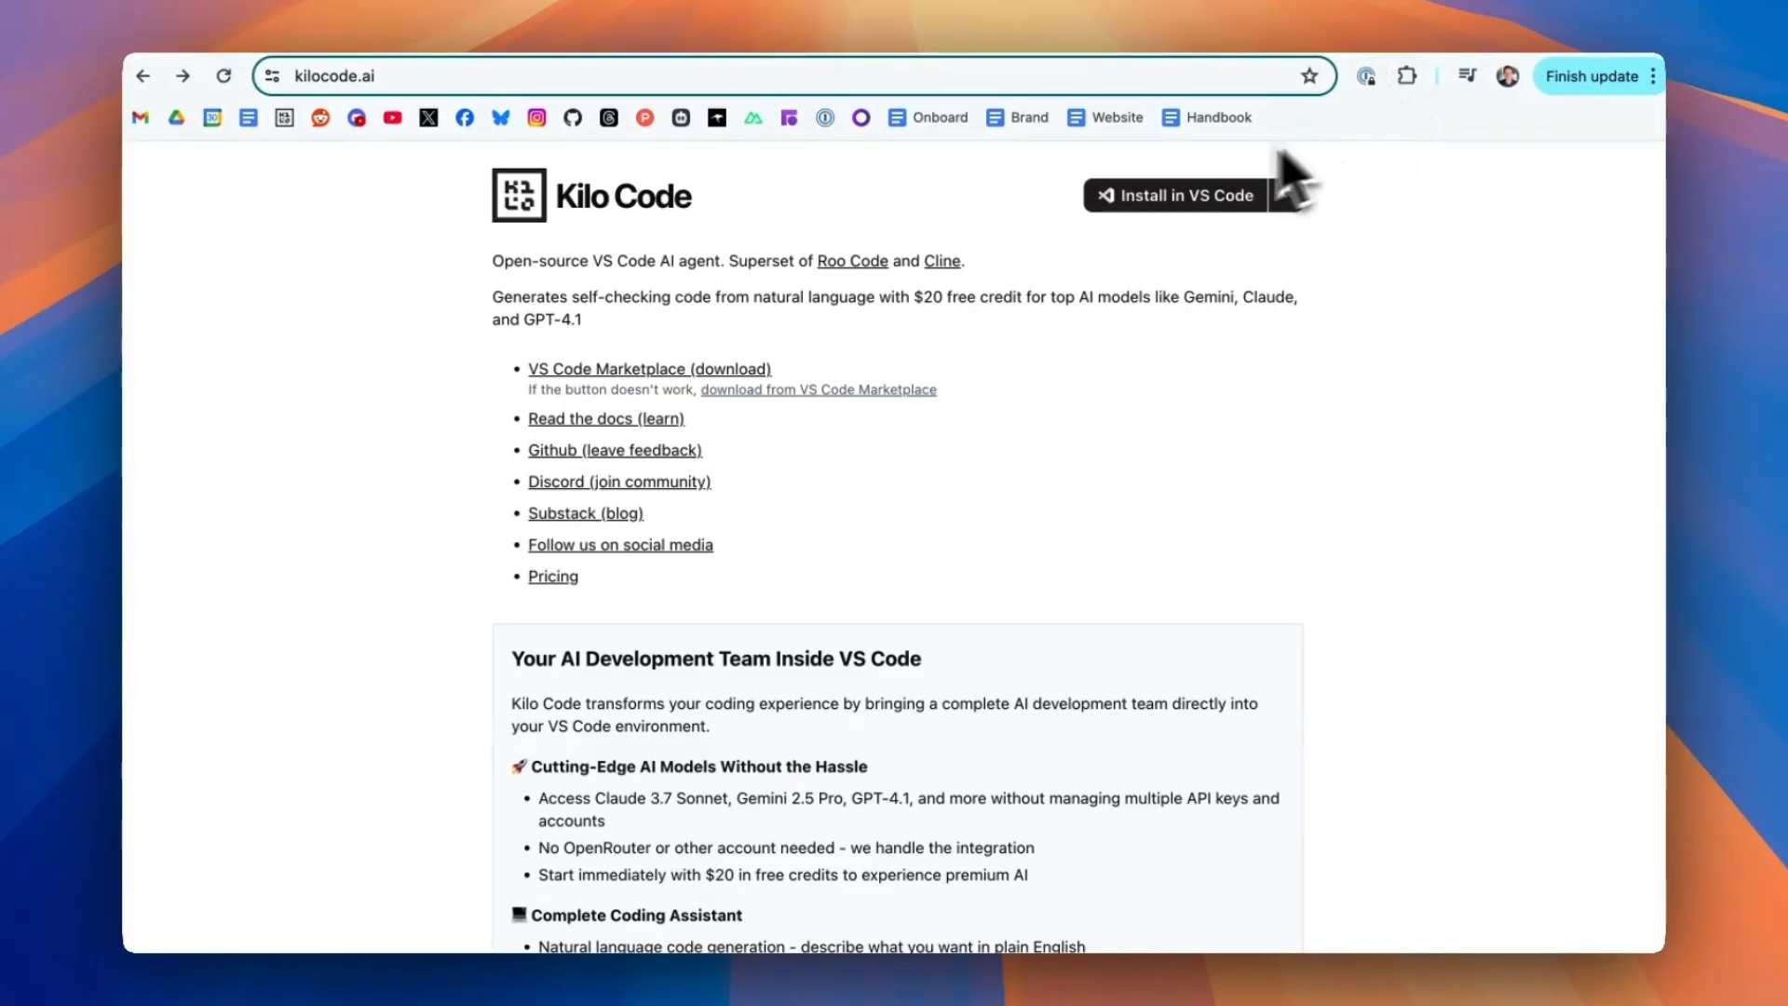
{"action": "left_click", "coordinate": [1287, 197]}
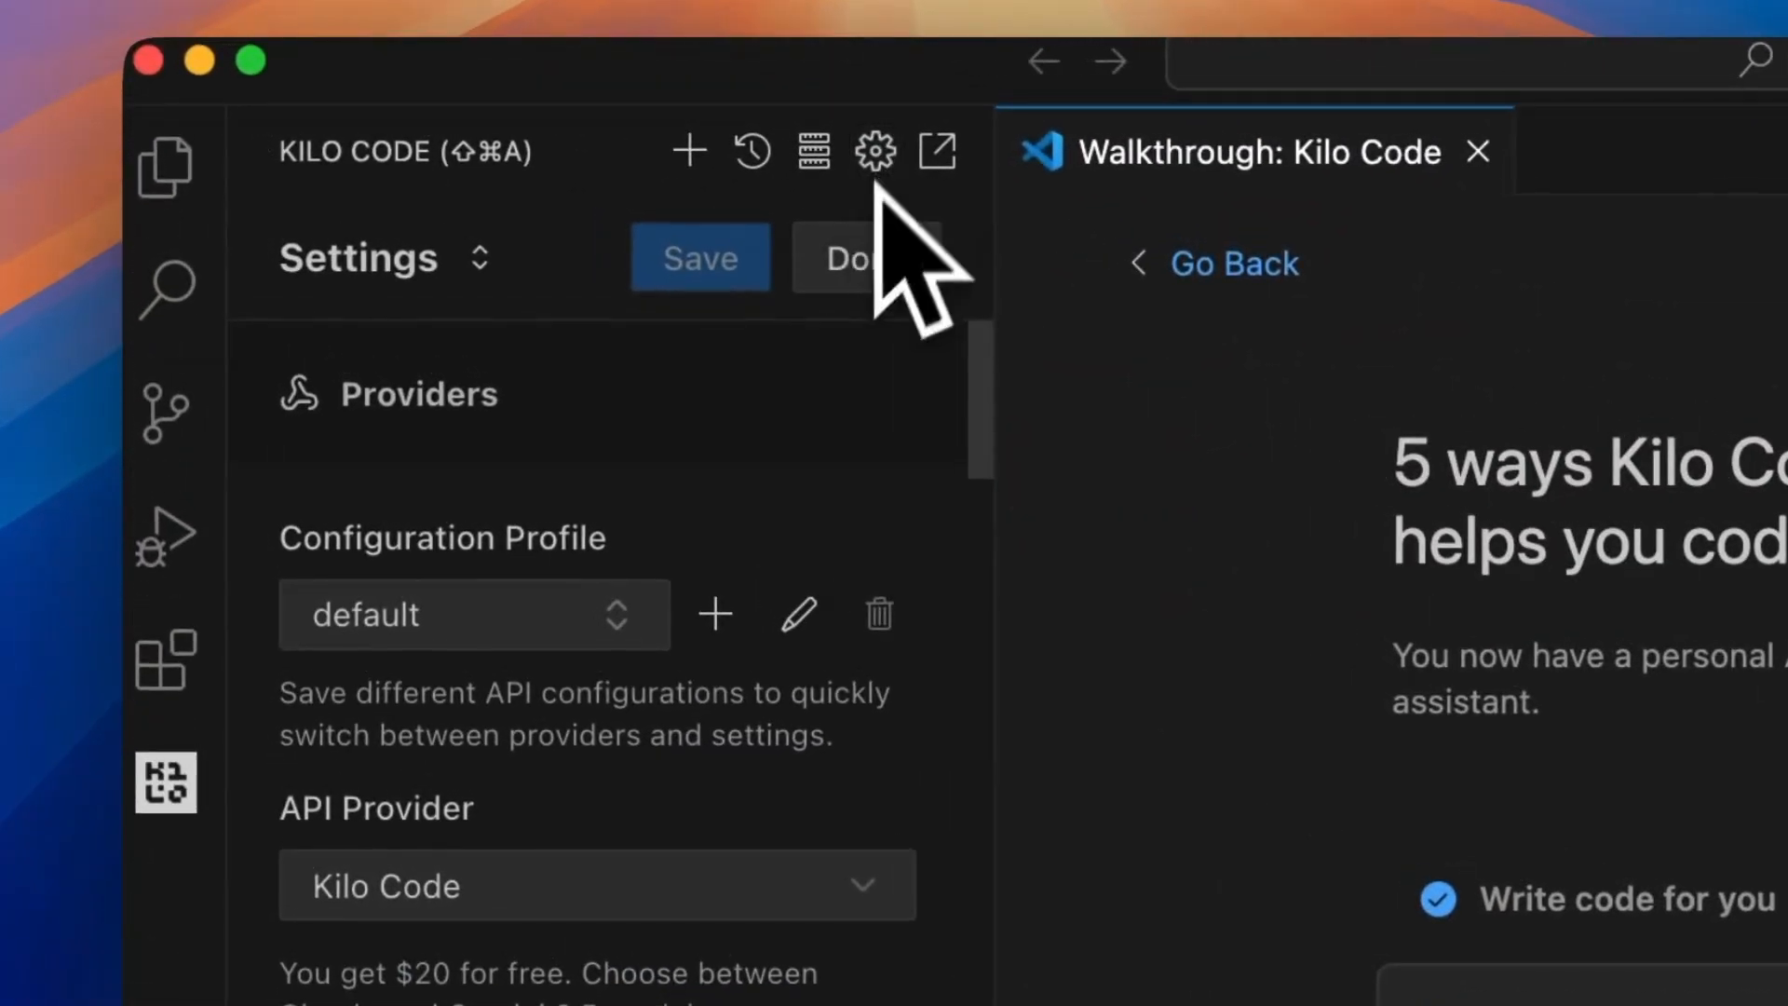
Step: Set Kilo Code's API provider to Google Gemini and paste in the new Gemini API key
{"action": "left_click", "coordinate": [737, 885]}
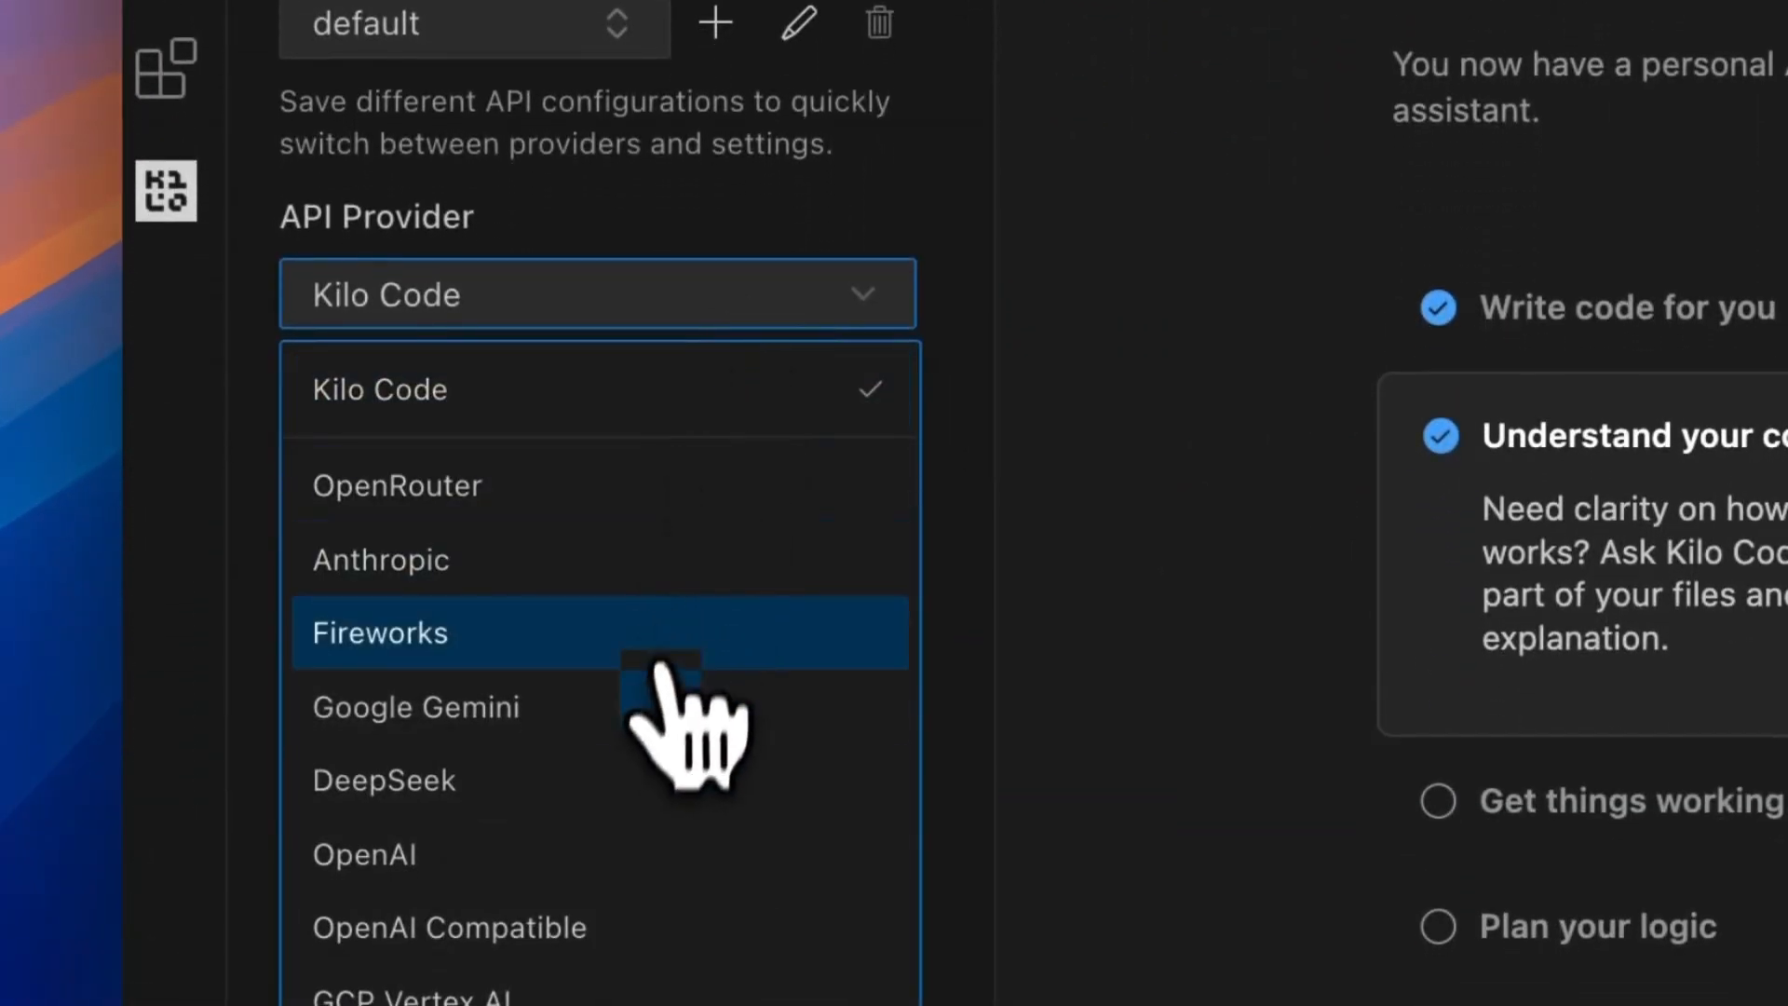
{"action": "left_click", "coordinate": [656, 713]}
{"action": "left_click", "coordinate": [487, 449]}
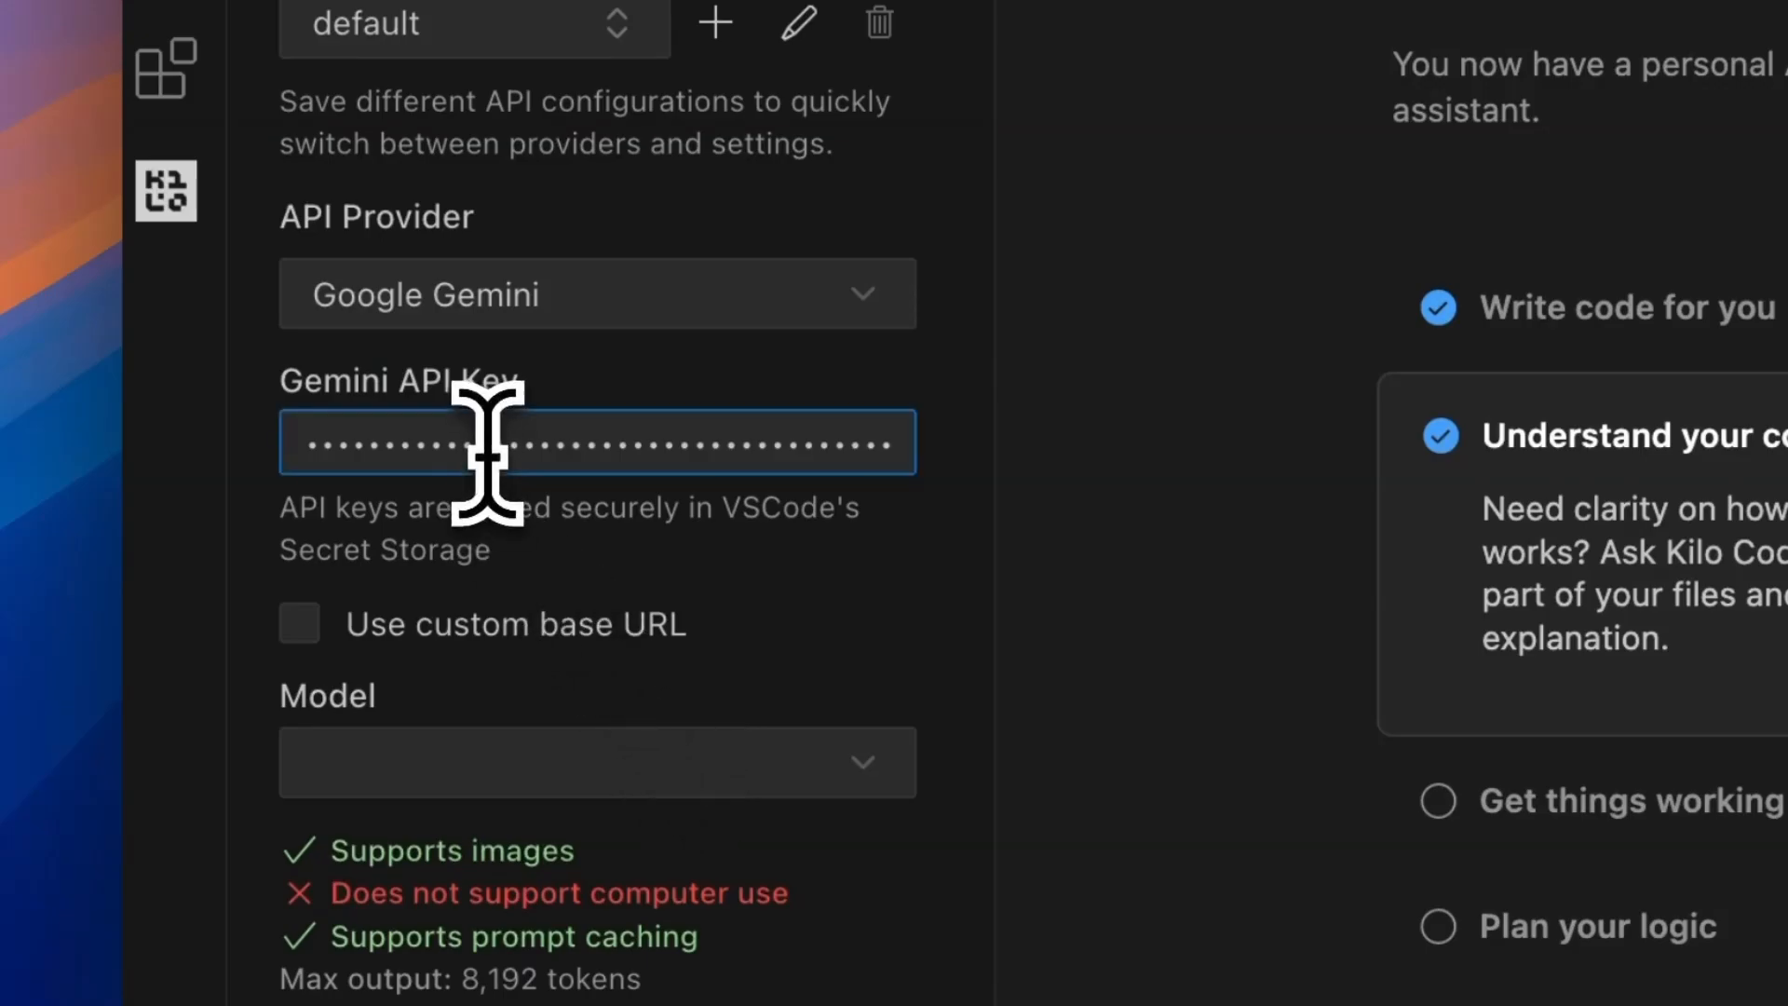
{"action": "key", "text": "ctrl+a"}
{"action": "key", "text": "ctrl+v"}
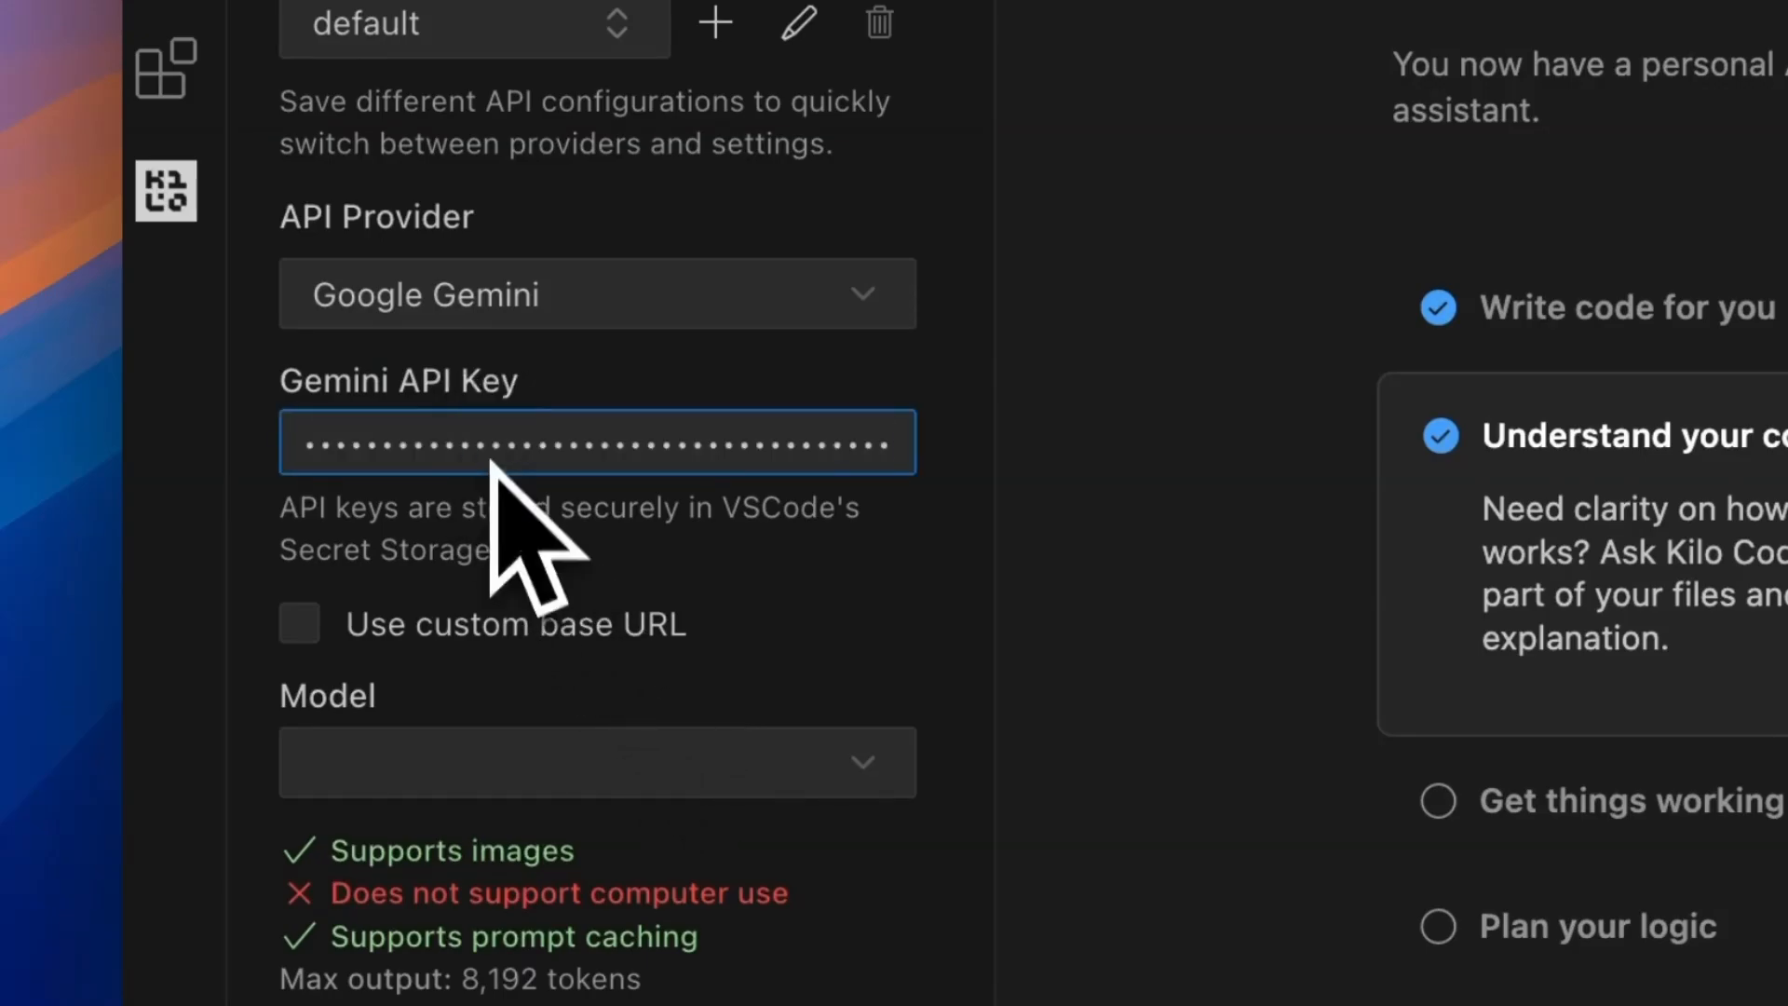
Step: Pick a Gemini model and finish with Done
{"action": "left_click", "coordinate": [514, 772]}
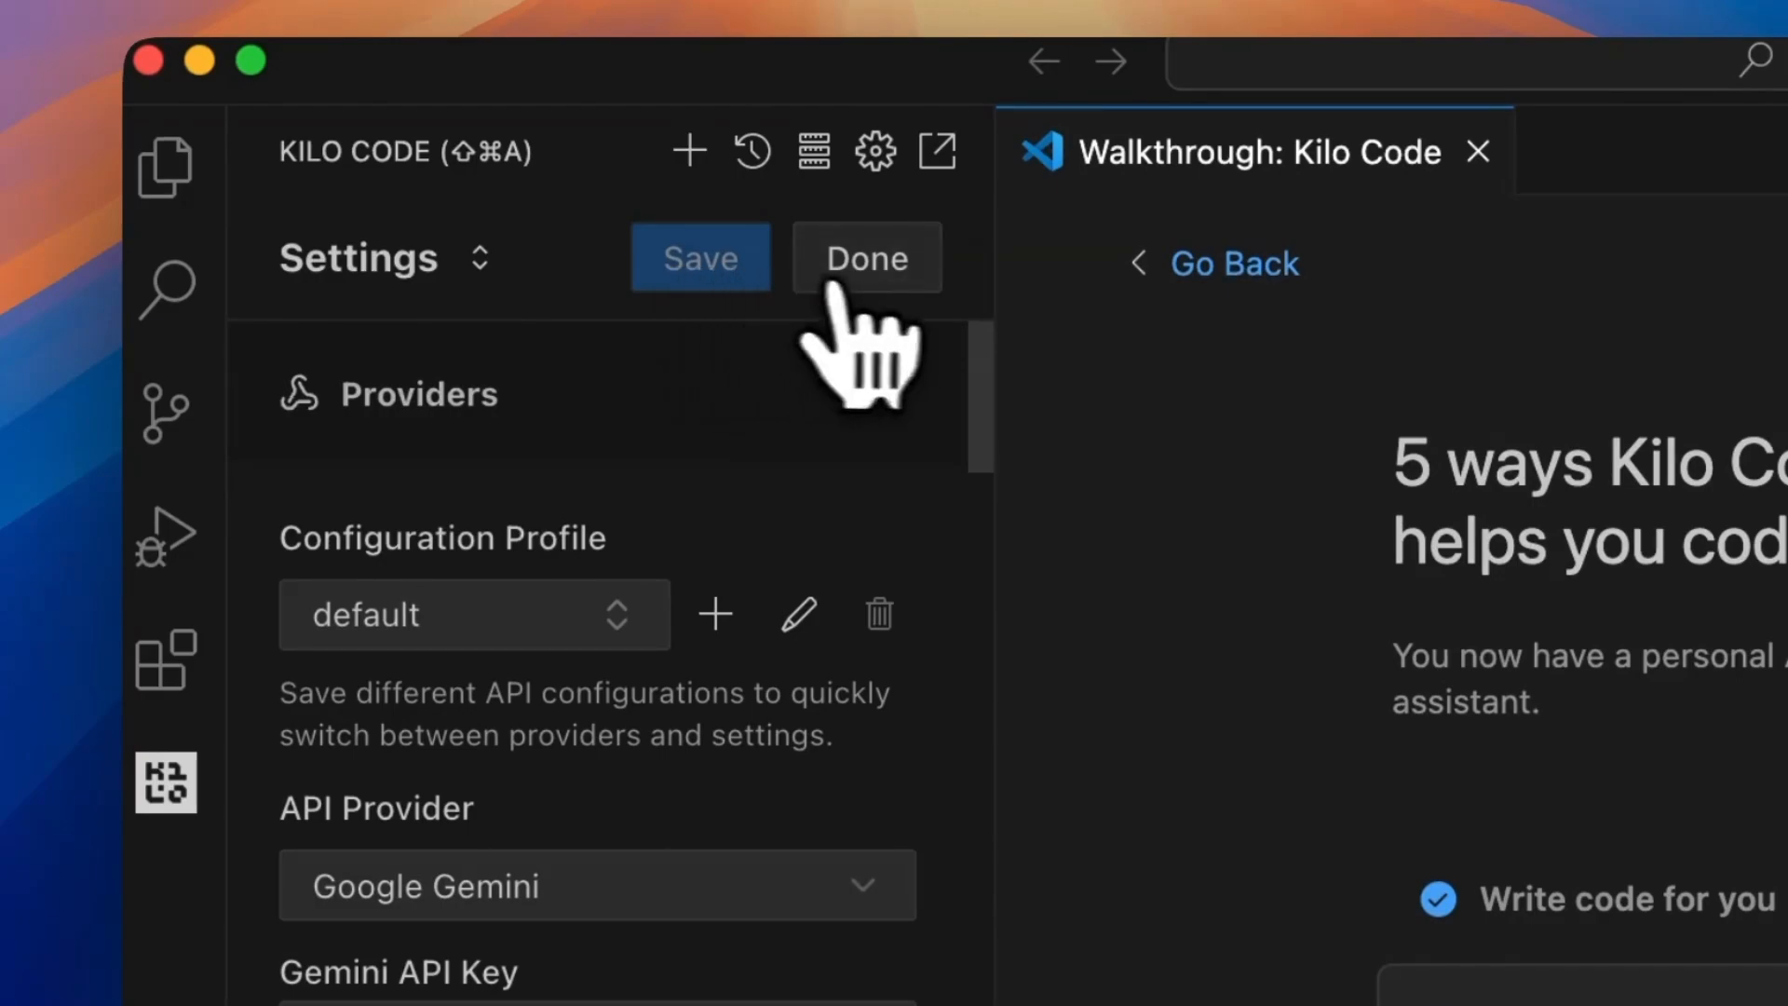
{"action": "left_click", "coordinate": [861, 265]}
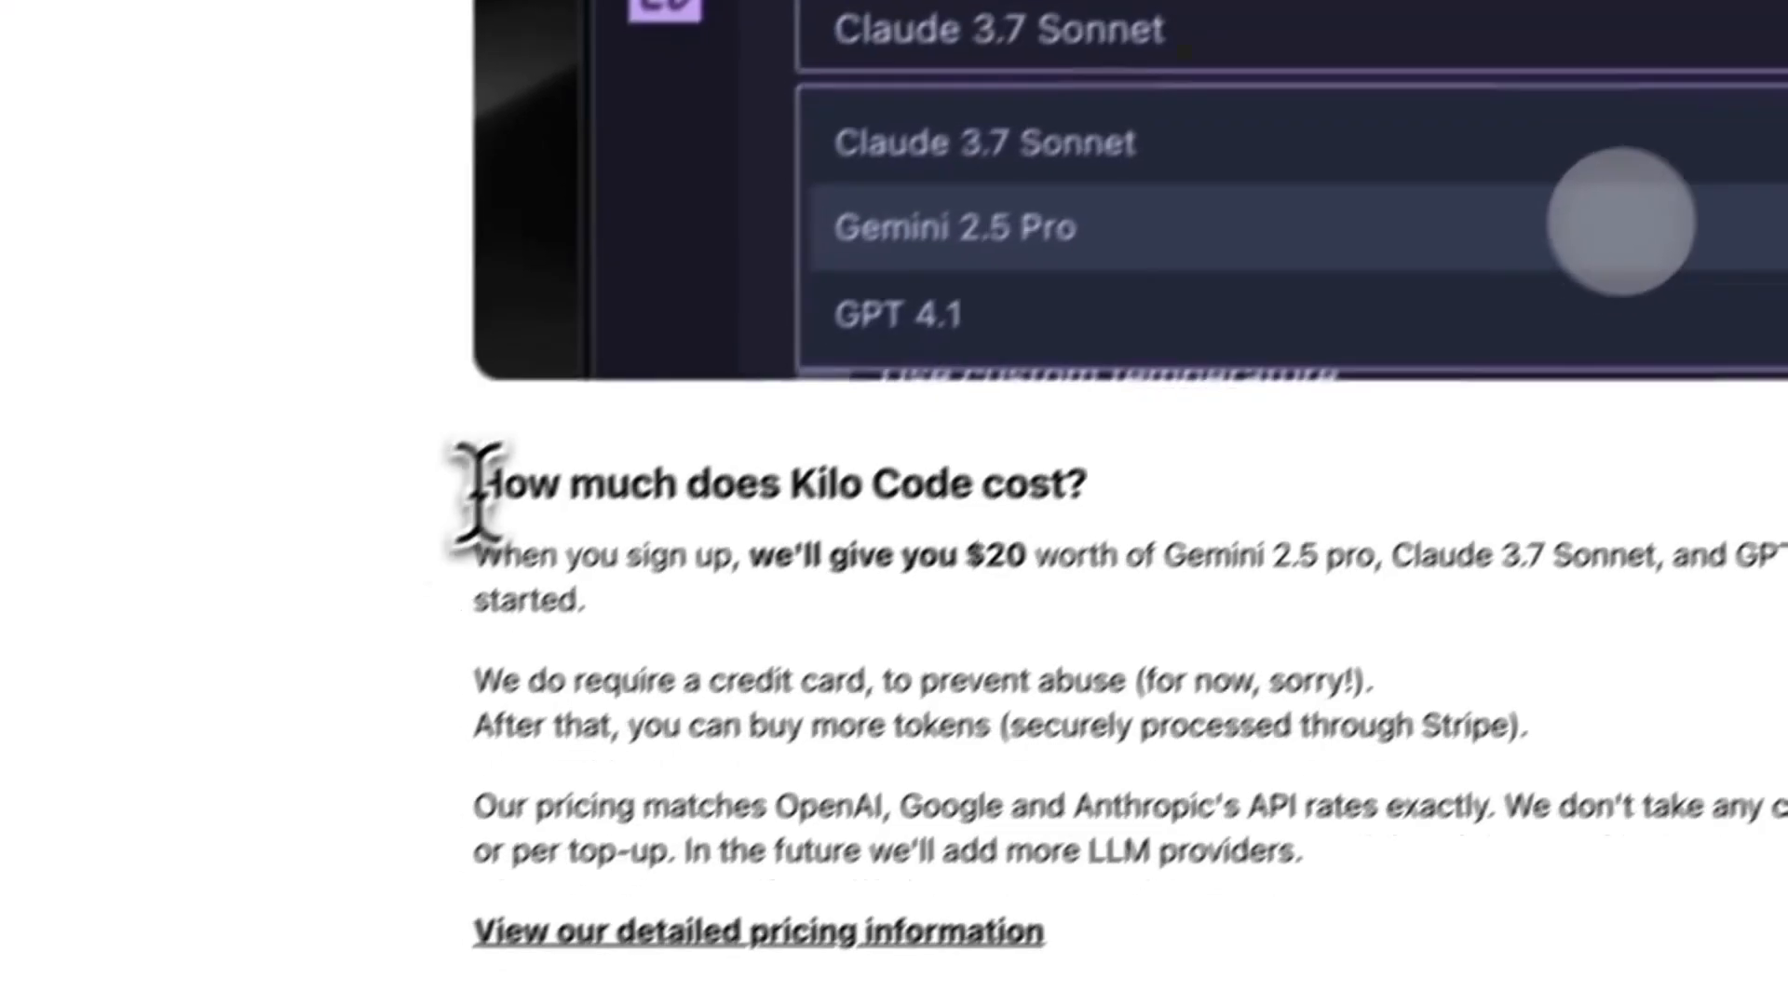
{"action": "left_click_drag", "start_coordinate": [482, 482], "coordinate": [1118, 453]}
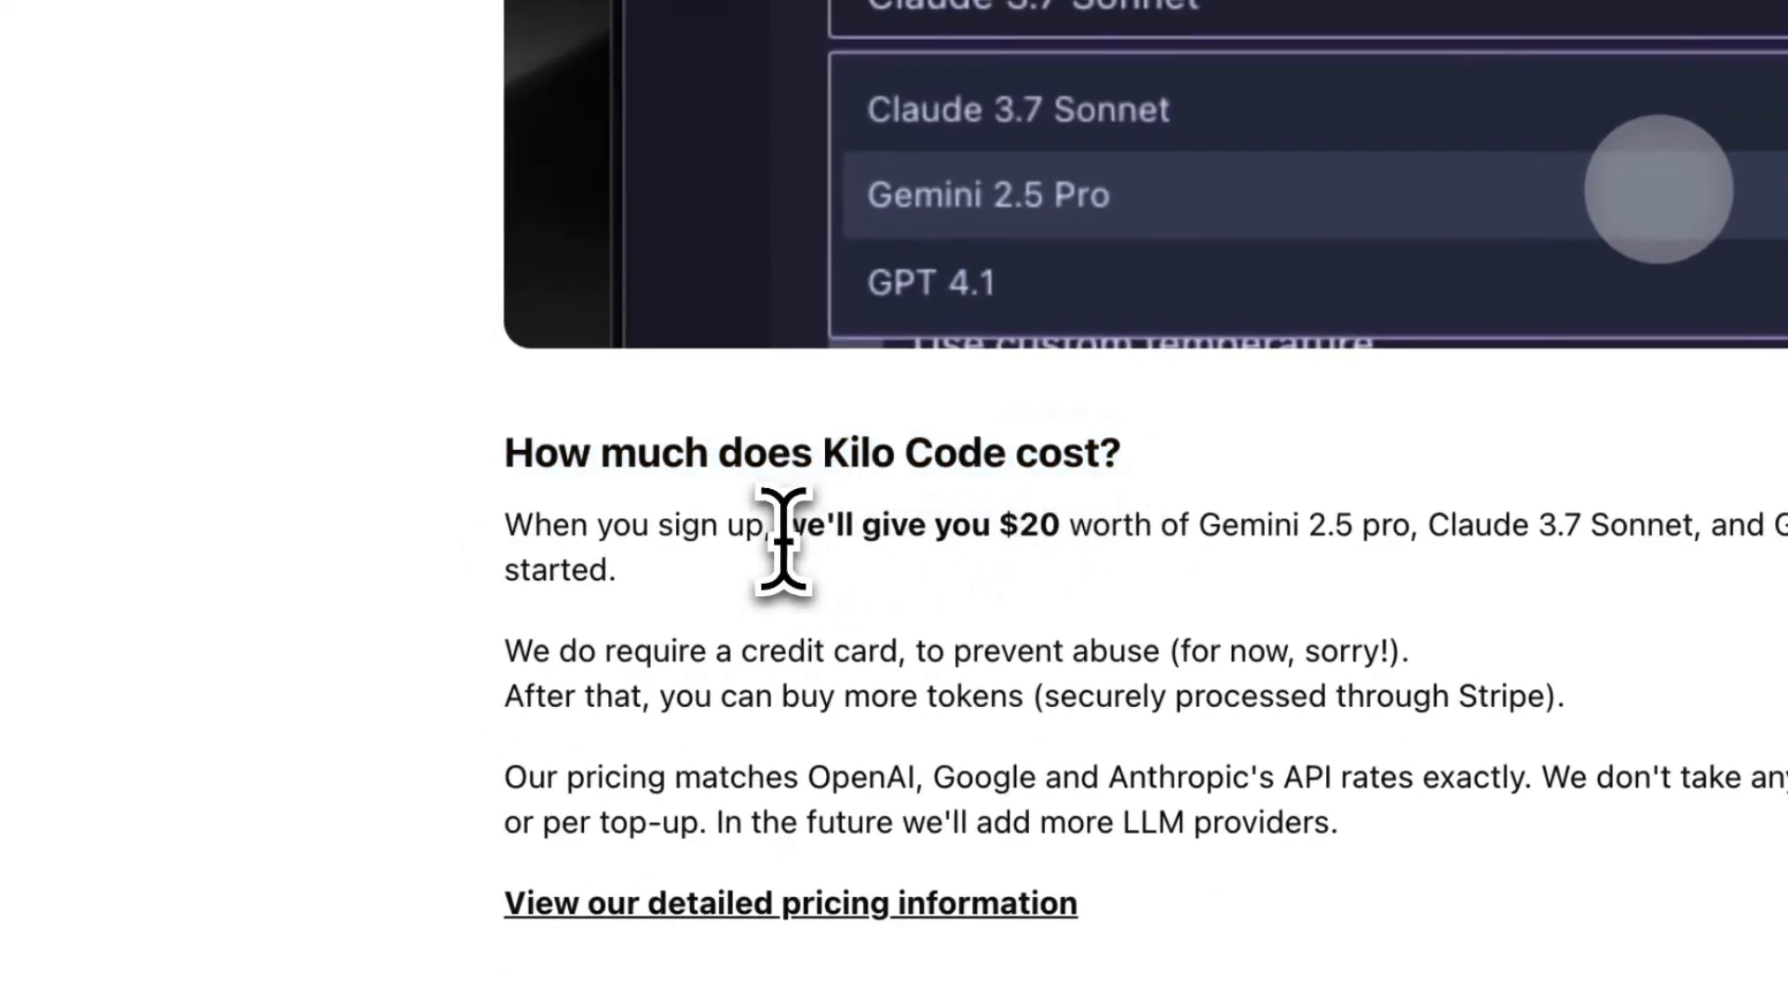
{"action": "left_click_drag", "start_coordinate": [781, 523], "coordinate": [1423, 582]}
{"action": "left_click_drag", "start_coordinate": [975, 510], "coordinate": [956, 496]}
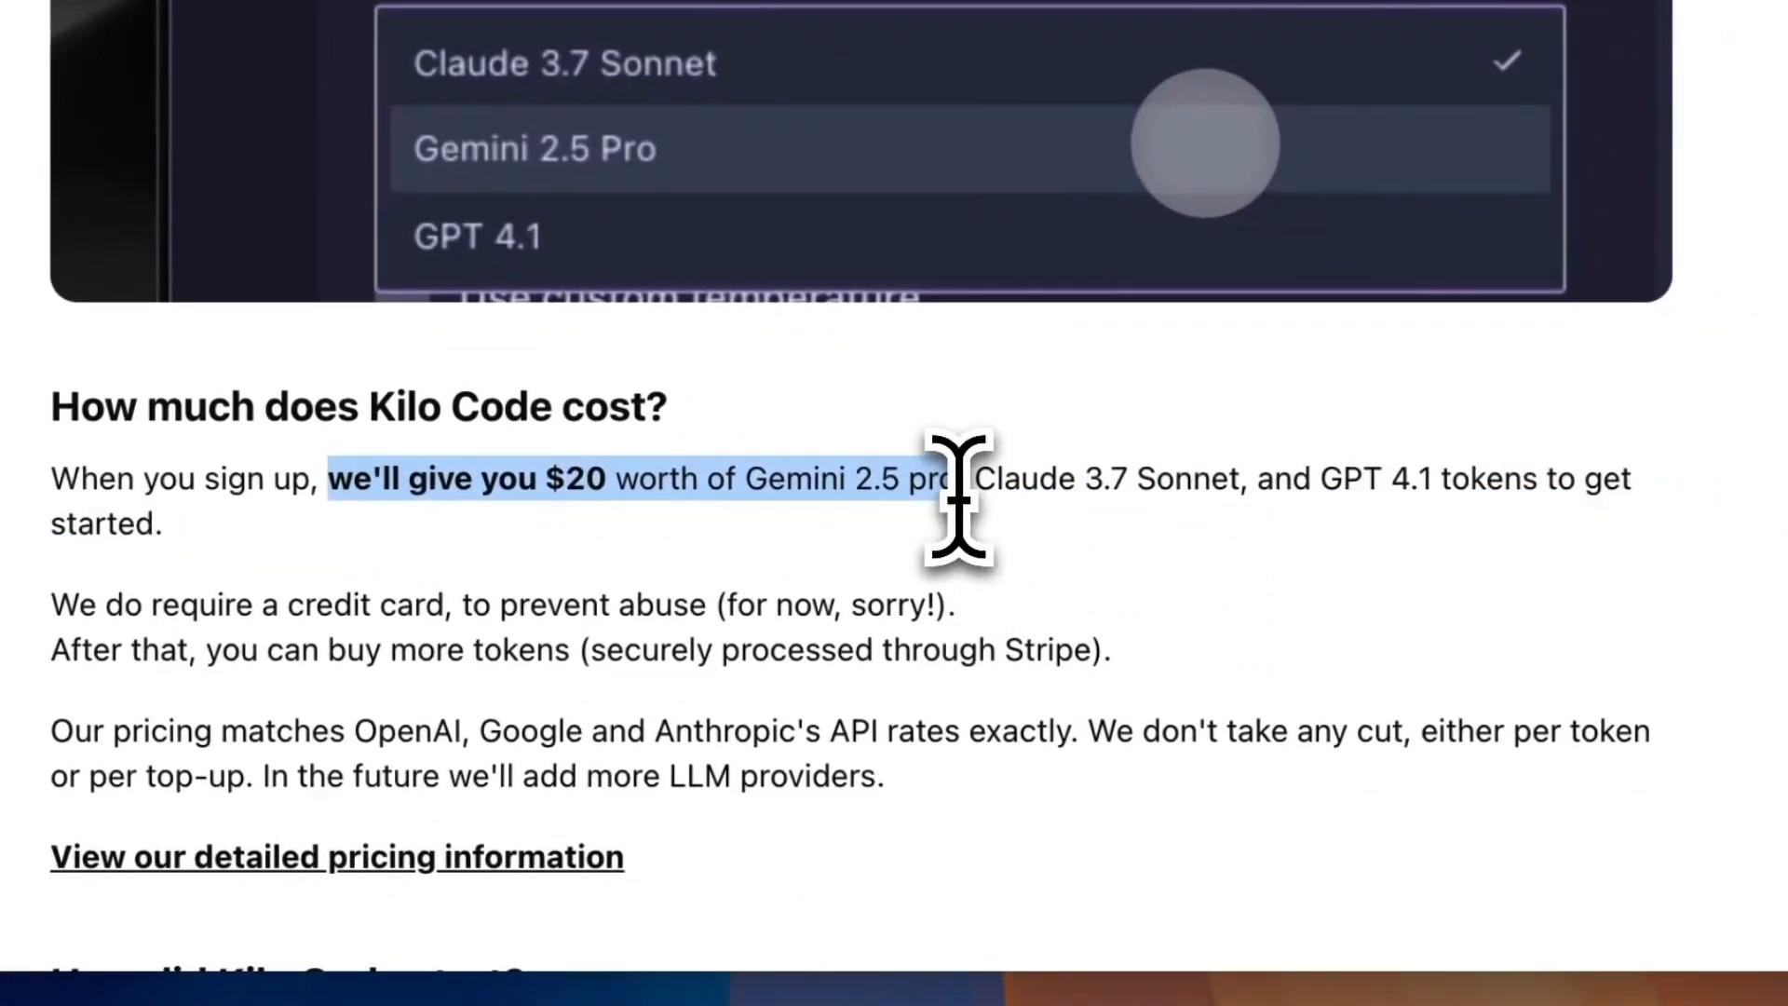